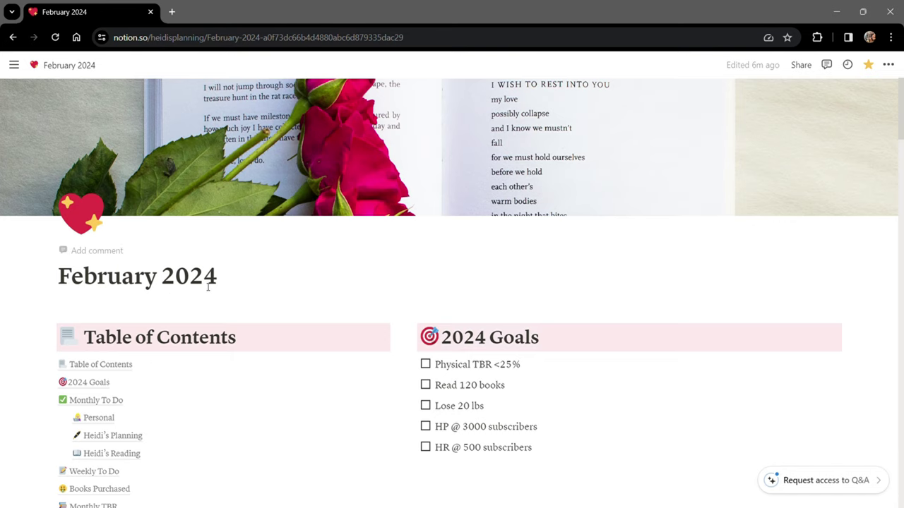
Step: Scroll past the banner to the February 2024 Table of Contents
scroll(208, 286, down, 3)
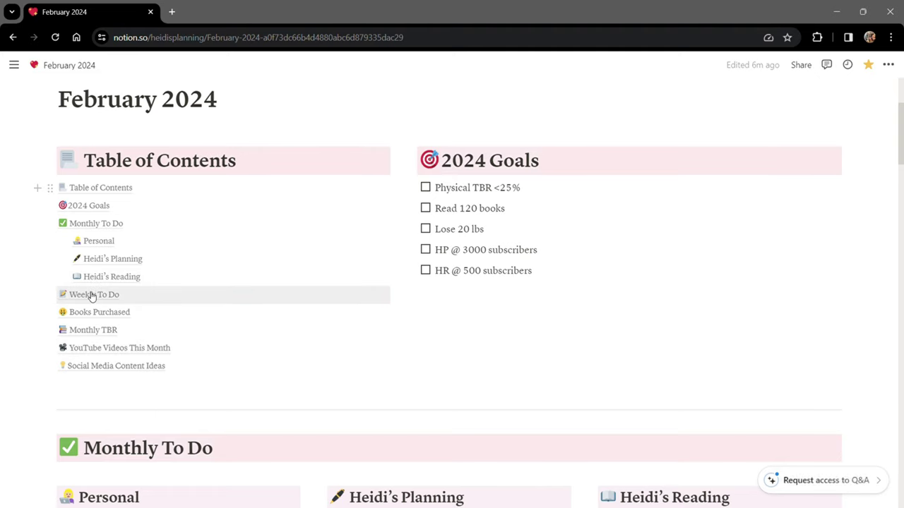
Step: Close the floating sidebar so the February 2024 contents and 2024 Goals are fully visible
mouse_move(3, 307)
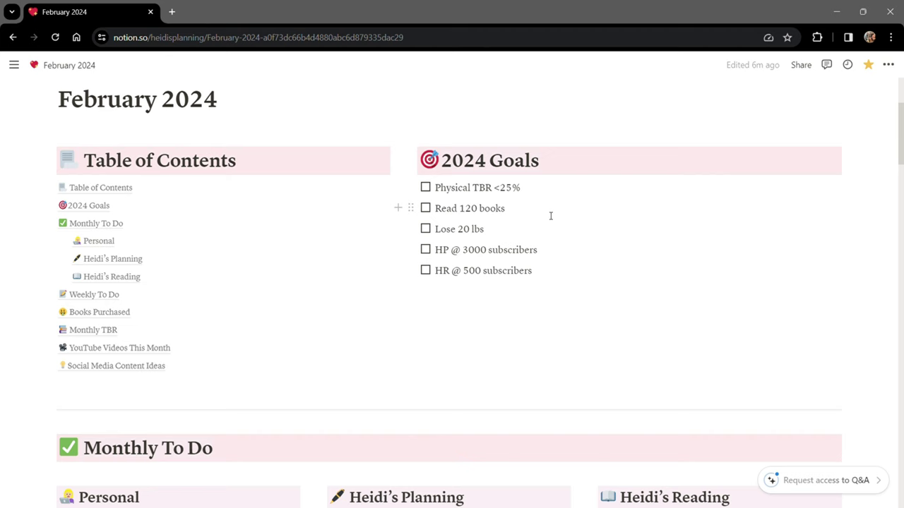
Step: Scroll down to the Monthly To Do checklists and the Weekly To Do grid
scroll(554, 226, down, 4)
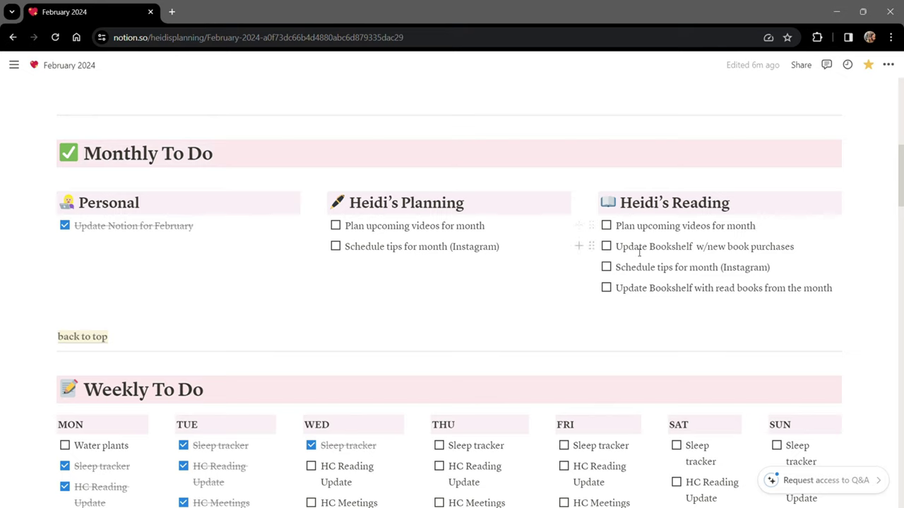
mouse_move(4, 252)
Step: Return to the table of contents and jump to the Weekly To Do section
mouse_move(99, 343)
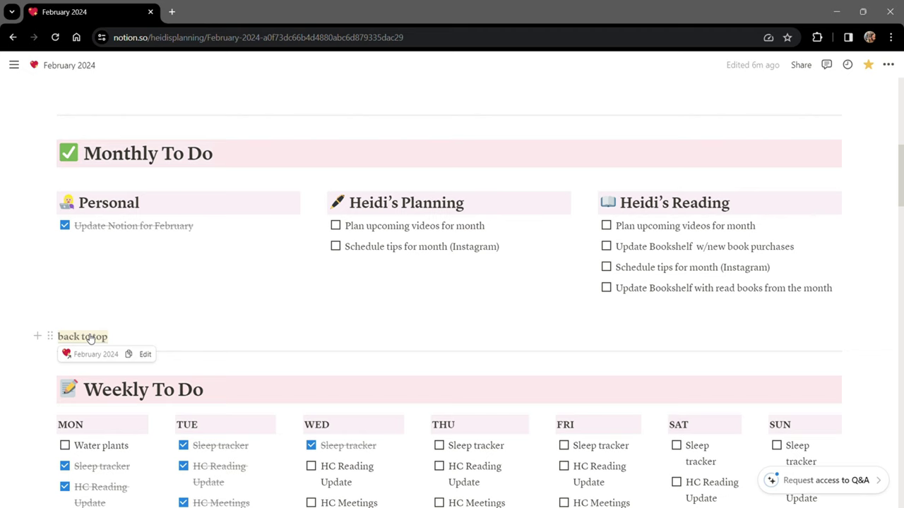
click(90, 339)
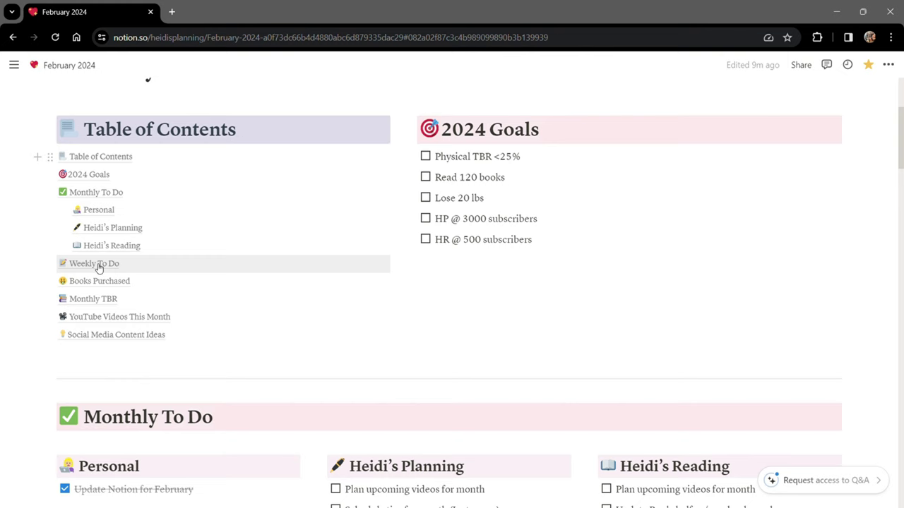
click(94, 264)
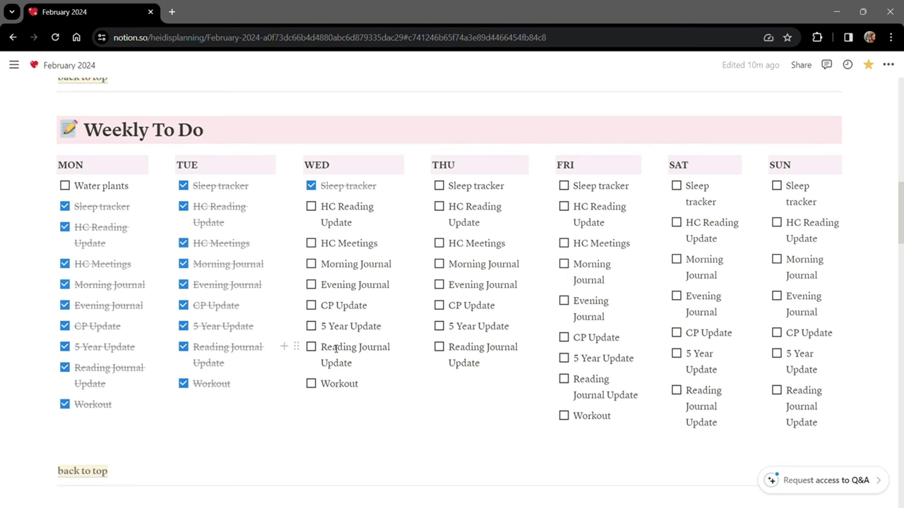
Step: Scroll down to the Books Purchased gallery of twelve month cards
scroll(377, 387, down, 1)
scroll(380, 392, down, 2)
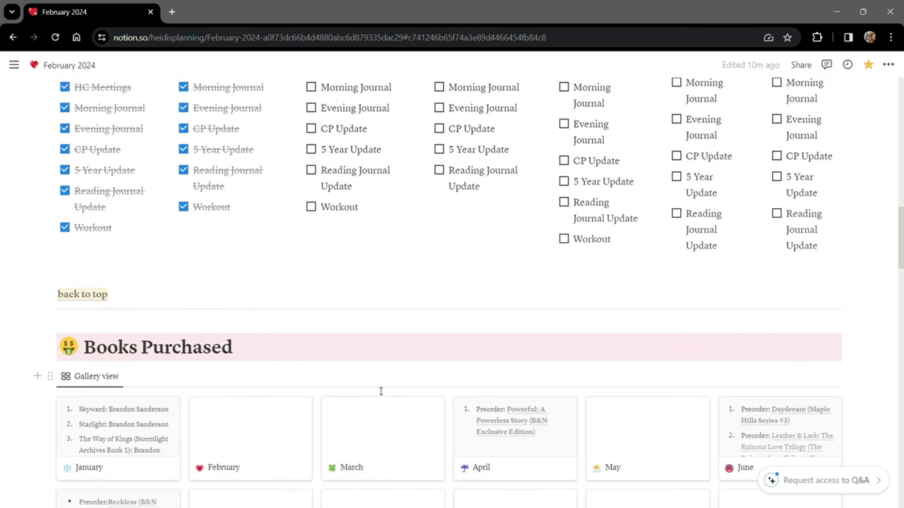
scroll(379, 392, down, 3)
scroll(441, 342, down, 1)
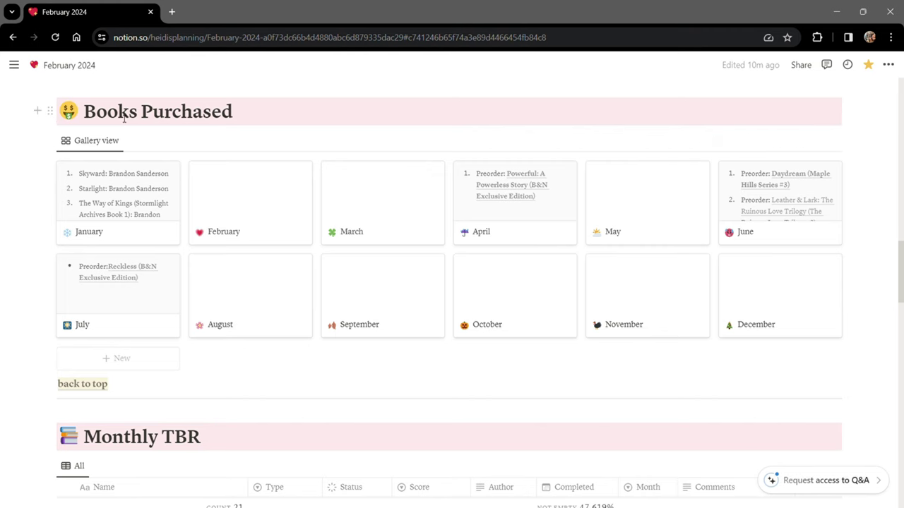
click(100, 191)
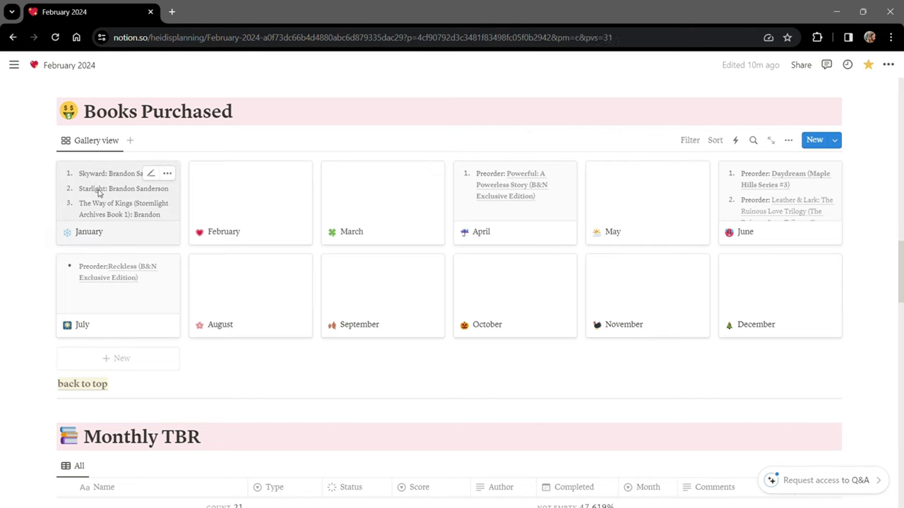
scroll(403, 332, down, 3)
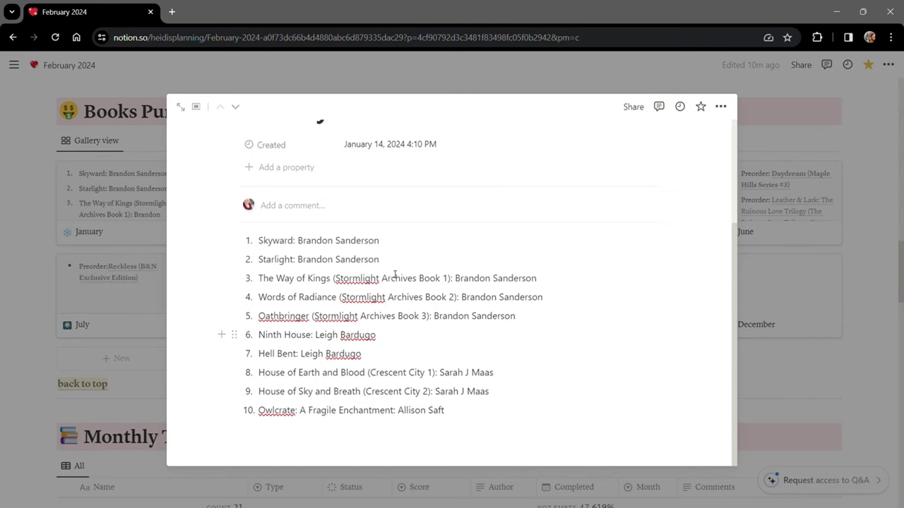
click(881, 289)
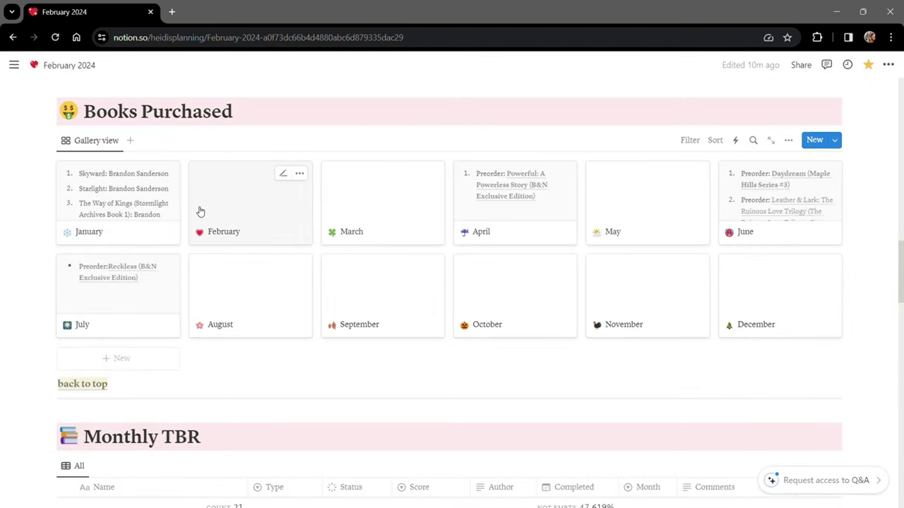
click(523, 187)
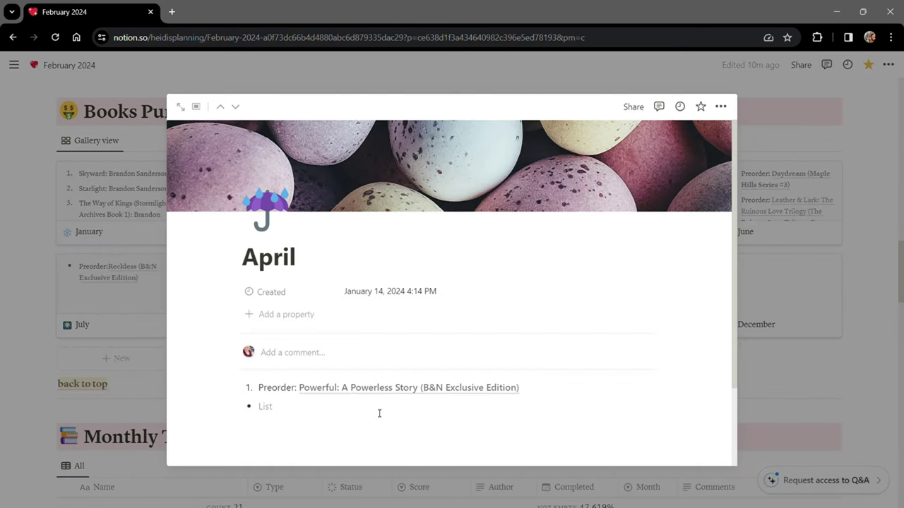
click(883, 333)
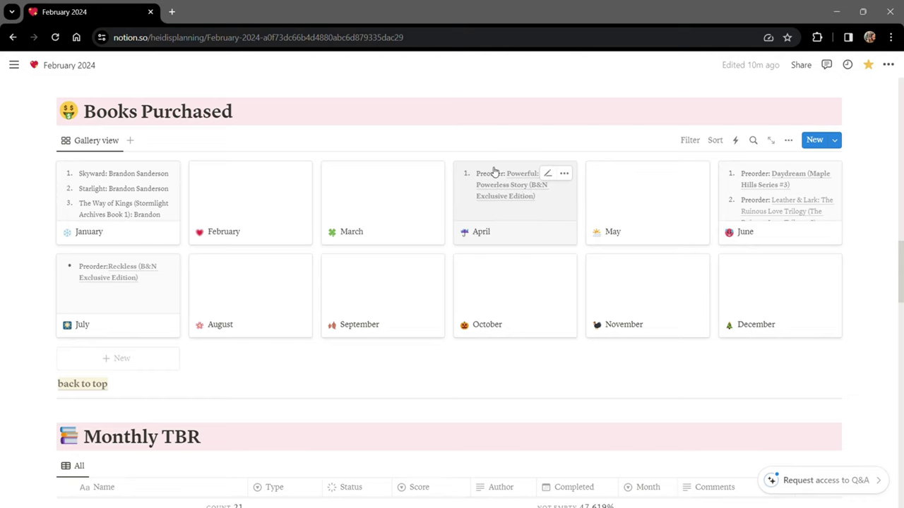
Step: Scroll through the 21-book Monthly TBR table and back up to its January rows
scroll(438, 345, down, 1)
scroll(438, 345, down, 5)
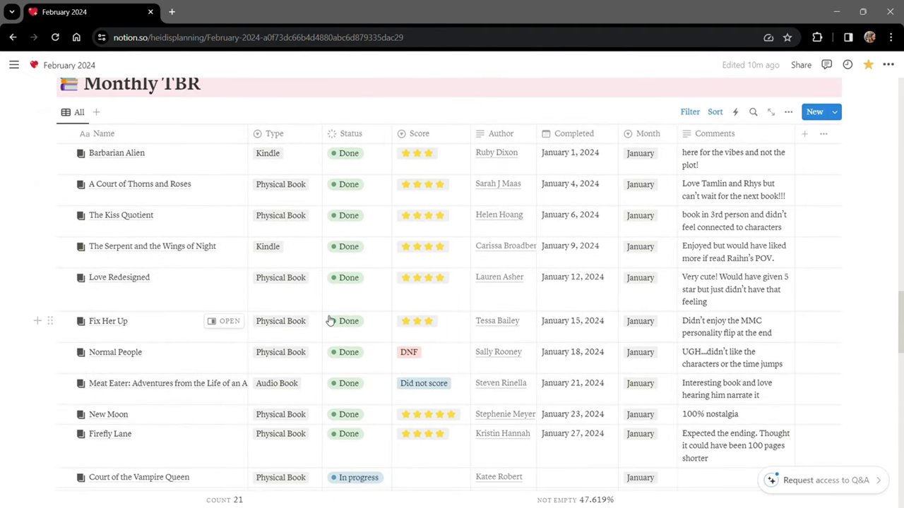
scroll(330, 321, down, 3)
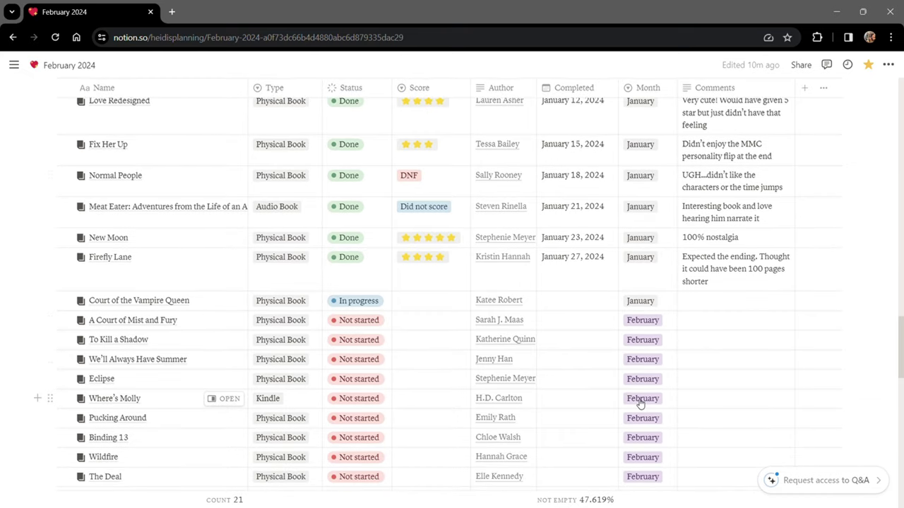
scroll(433, 331, up, 1)
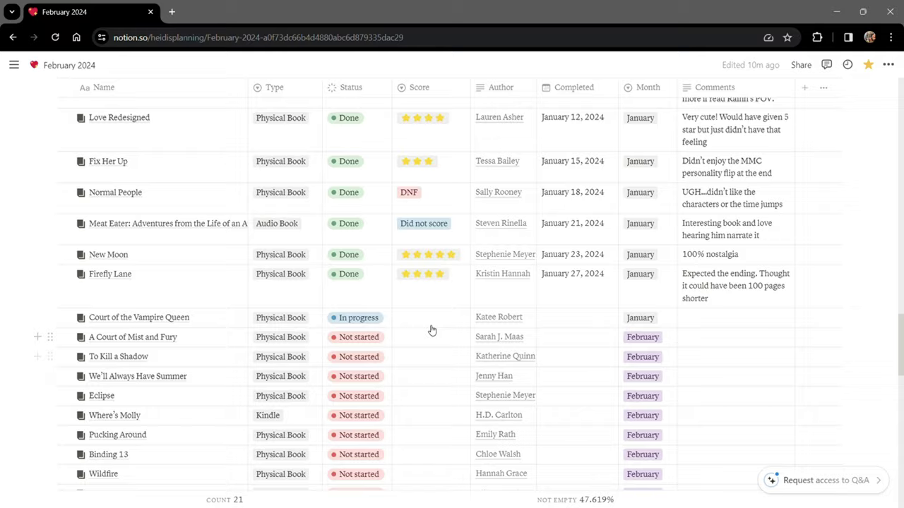
scroll(432, 331, up, 3)
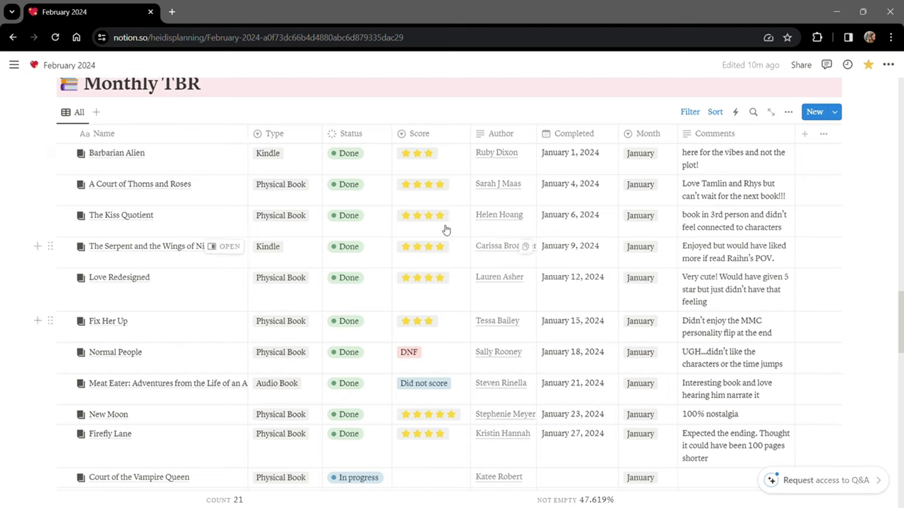
Step: Reveal the Monthly TBR's Completed sort and its Month filter for January and February
click(685, 114)
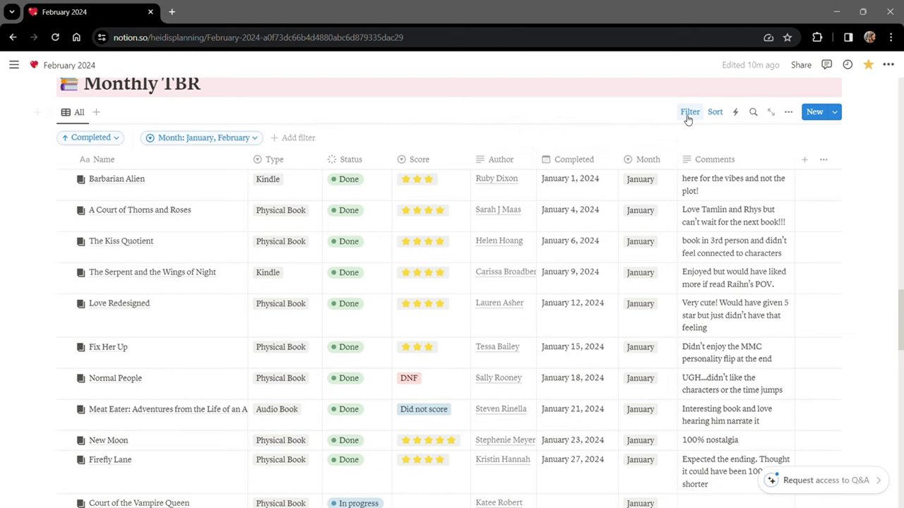
click(192, 139)
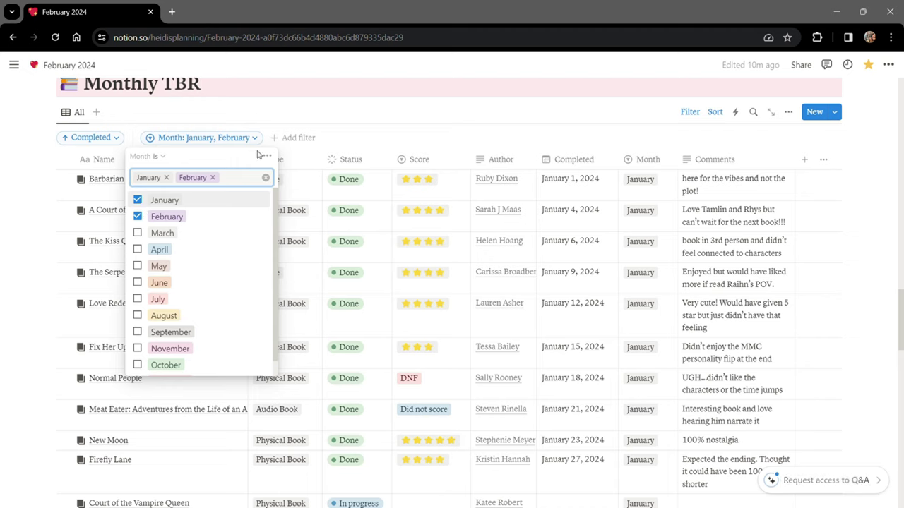
click(418, 125)
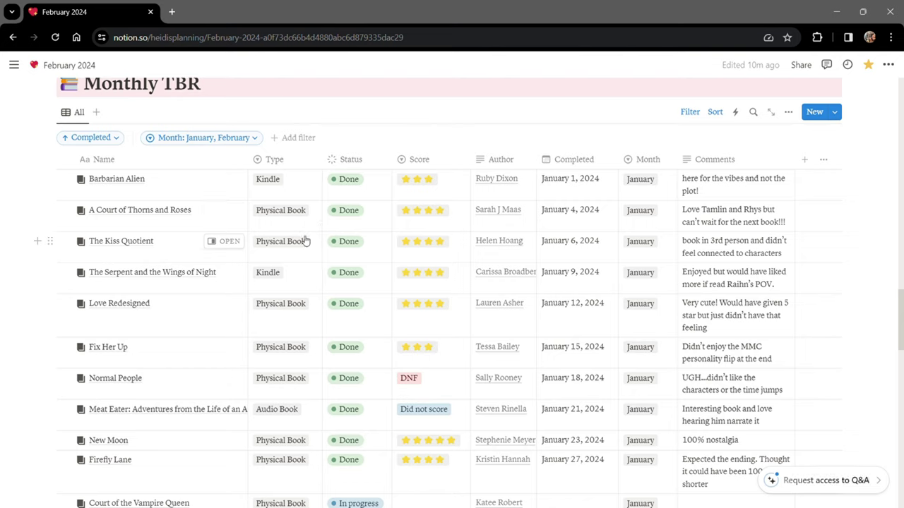
Step: Inspect Barbarian Alien's Status (Done) and Score choices without changing them
click(378, 185)
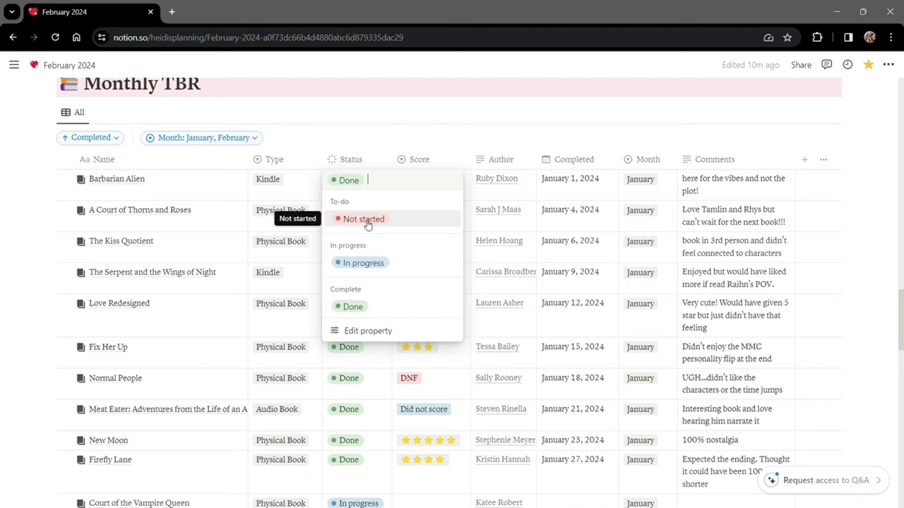
click(441, 115)
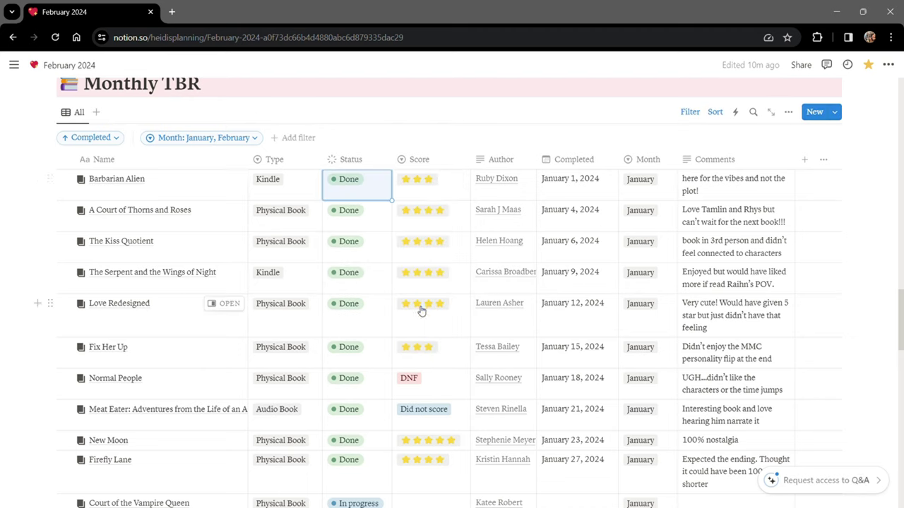
click(457, 189)
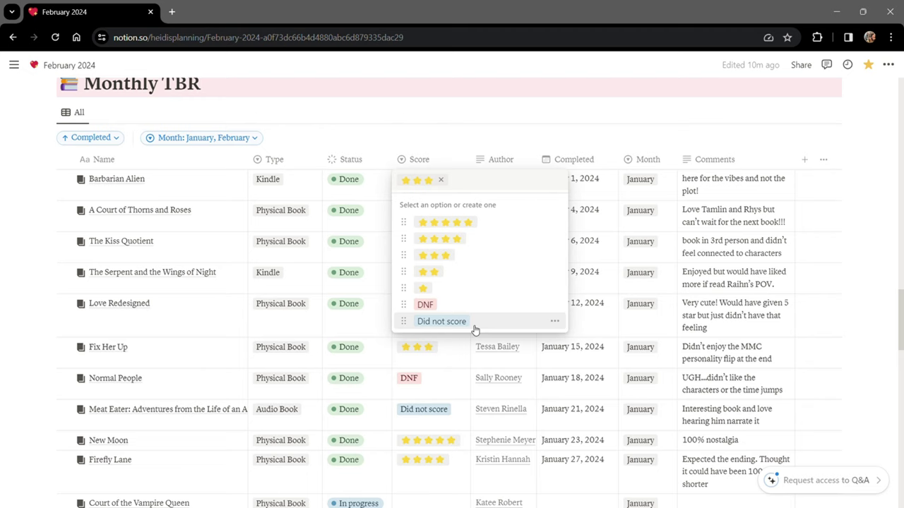
click(541, 118)
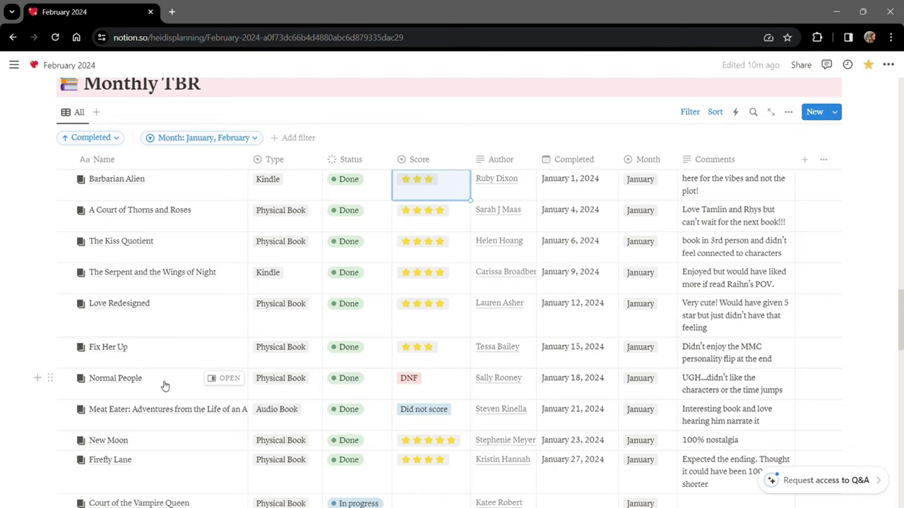
Step: Open Normal People in side peek and scroll to its Notes explaining the DNF at 54%
click(226, 381)
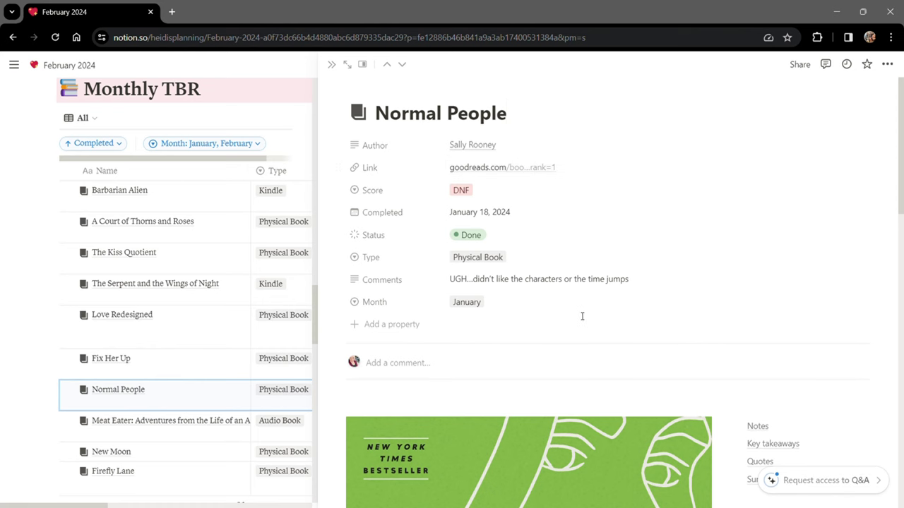
scroll(582, 316, down, 5)
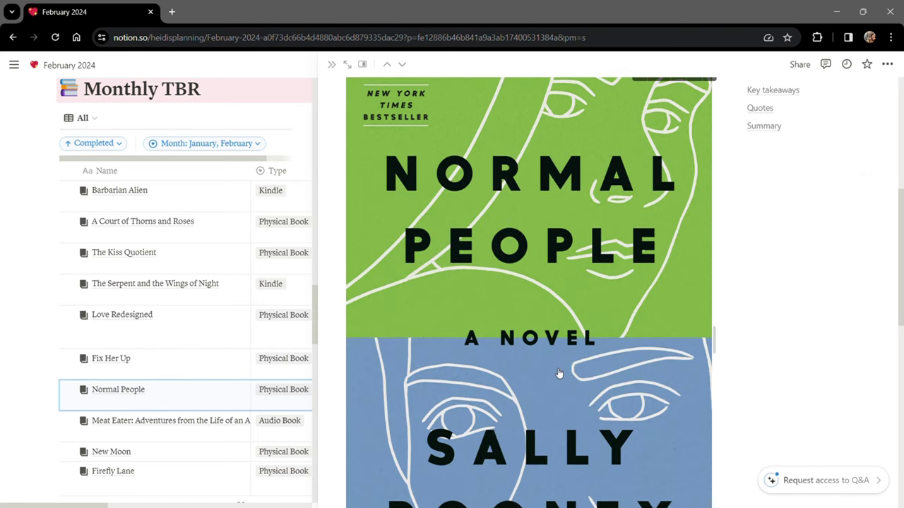
scroll(563, 370, down, 7)
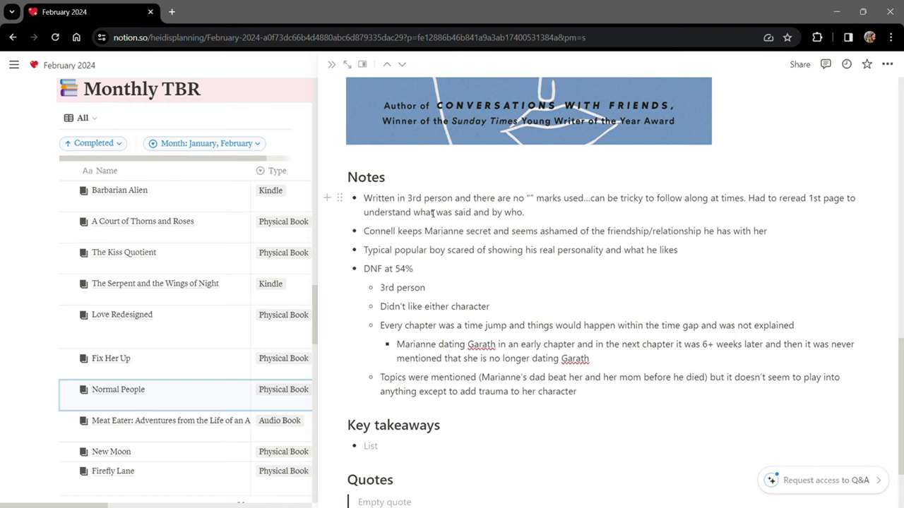
scroll(471, 298, down, 1)
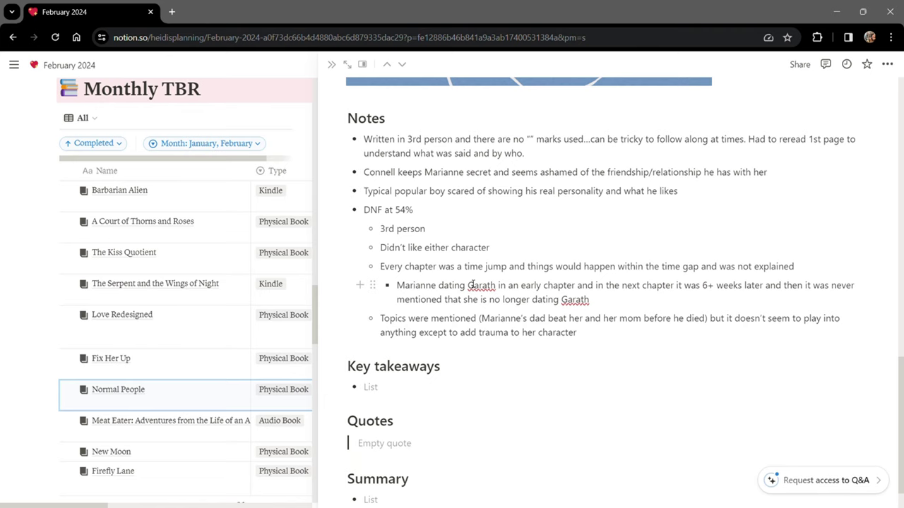
scroll(472, 284, down, 1)
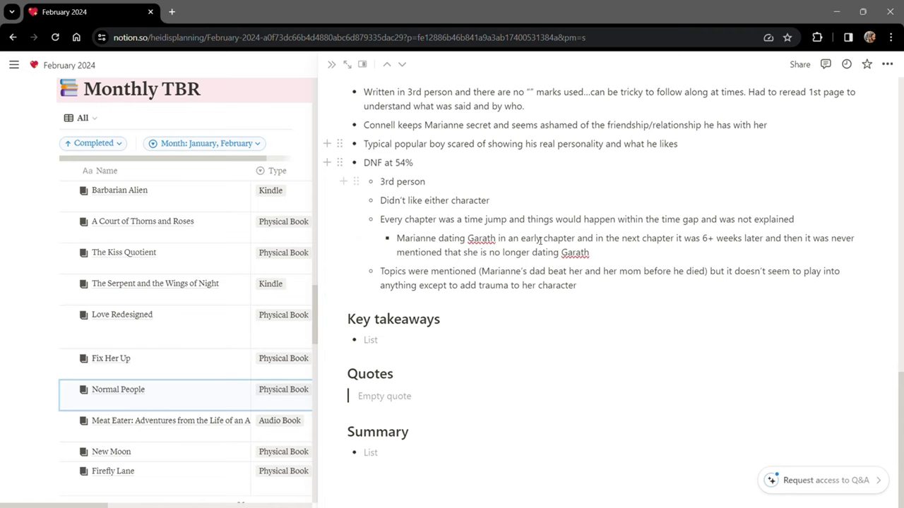
scroll(478, 285, up, 1)
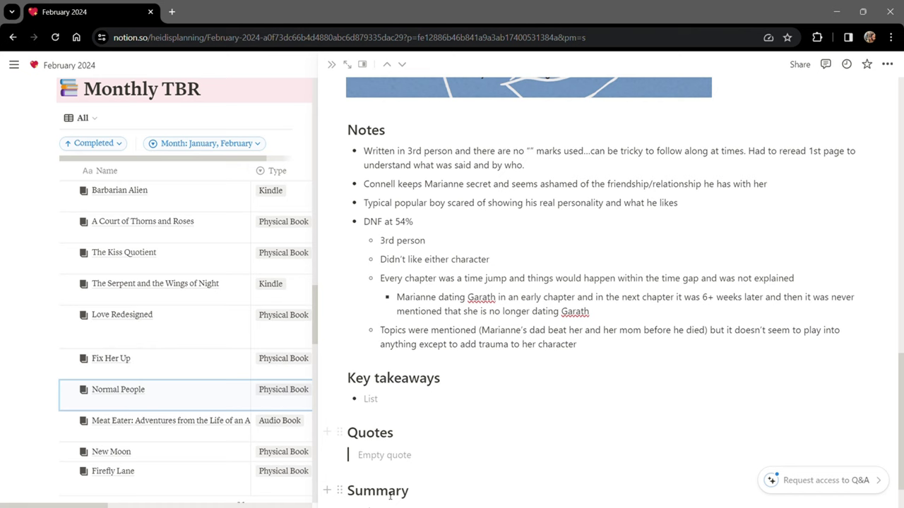
Step: Close the side peek and scroll down to the YouTube Videos This Month table
click(332, 65)
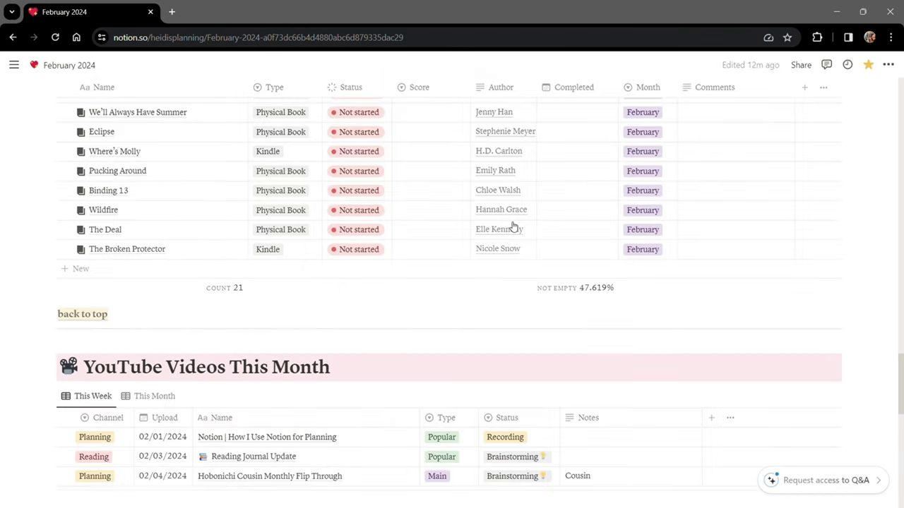
scroll(513, 226, down, 2)
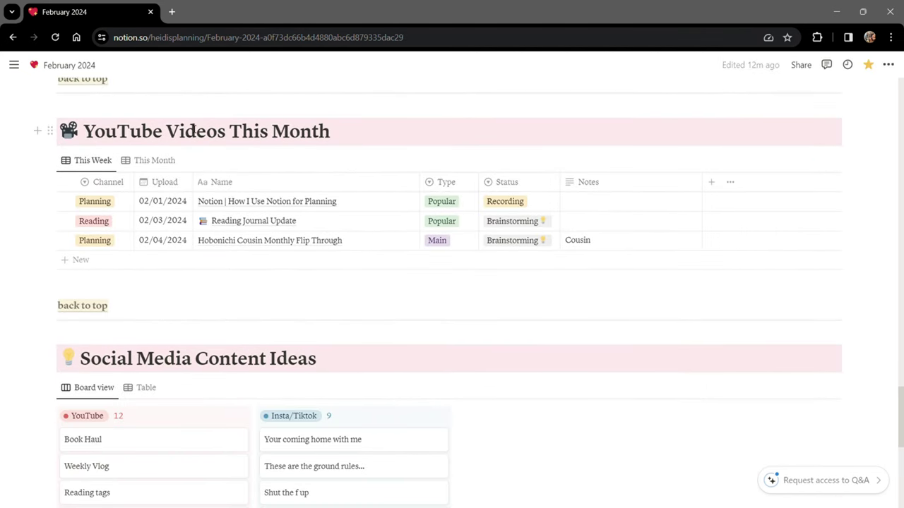
mouse_move(5, 183)
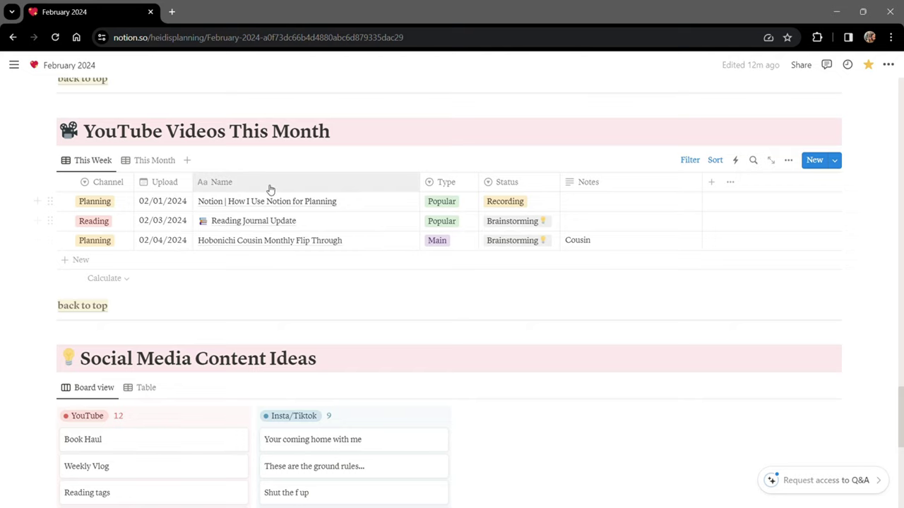
click(470, 203)
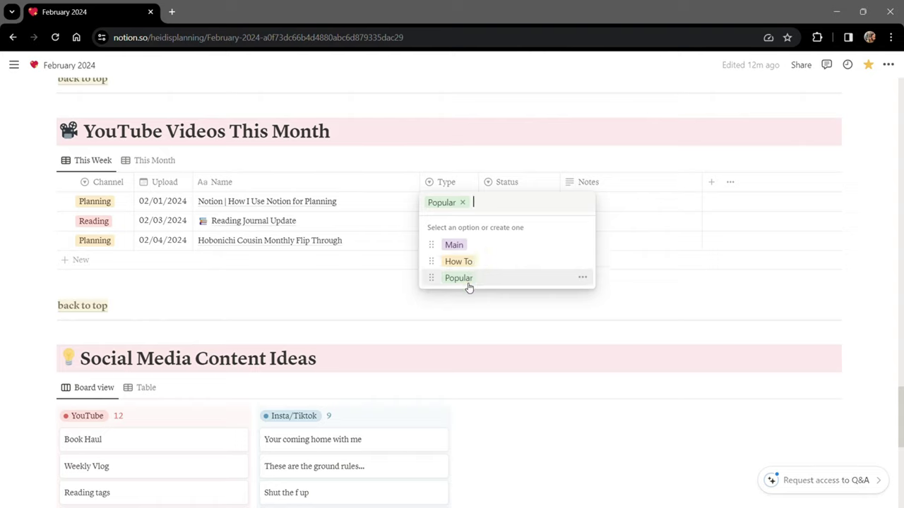
key(Escape)
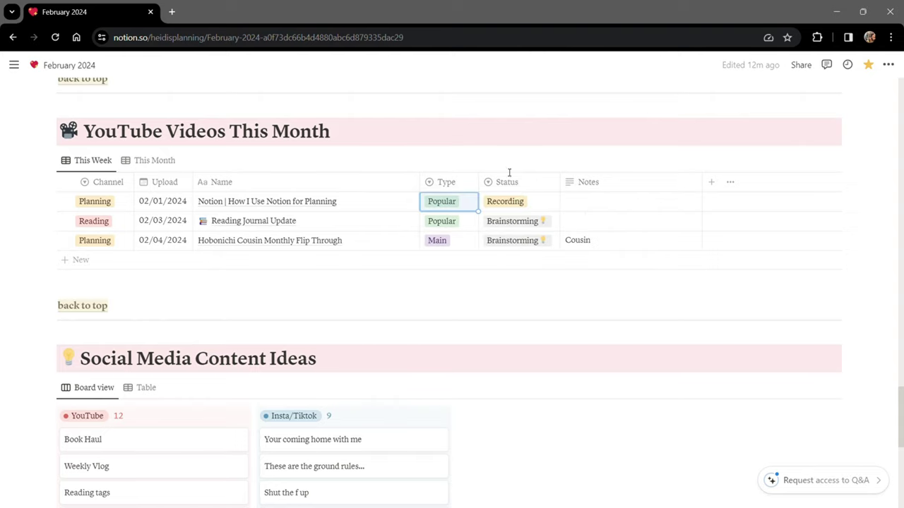
click(556, 209)
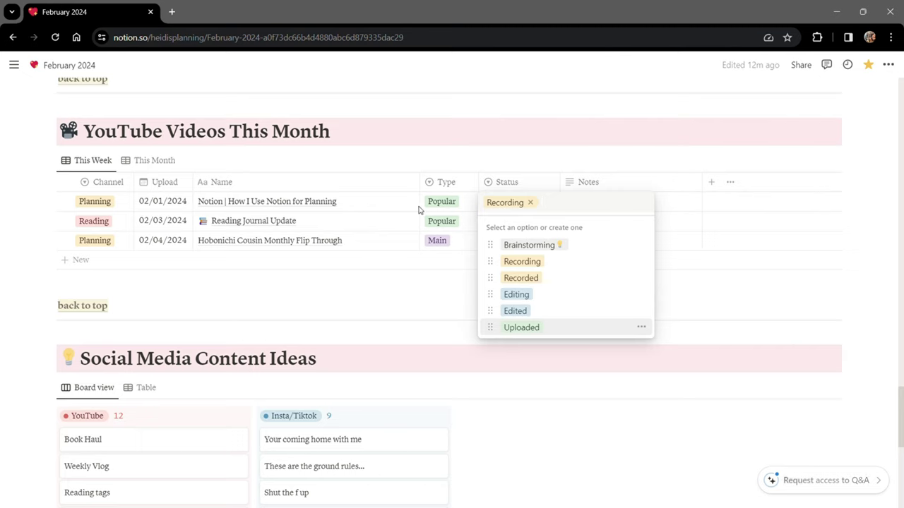
click(337, 170)
click(689, 160)
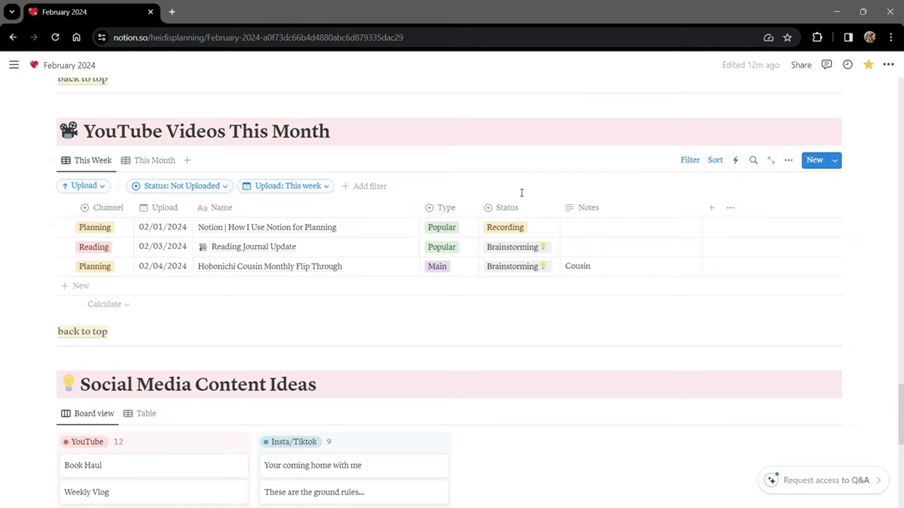
click(690, 159)
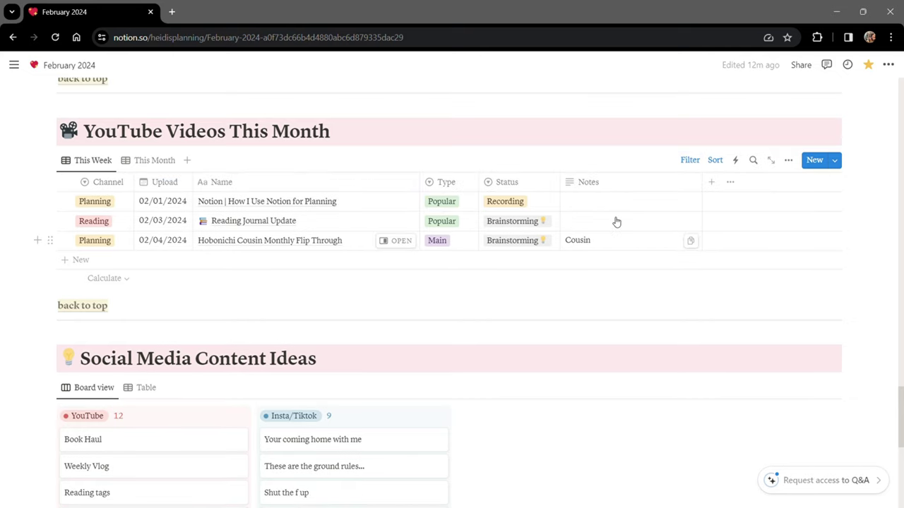
Step: Switch to the This Month view and change its Upload filter from this month to next month
click(145, 161)
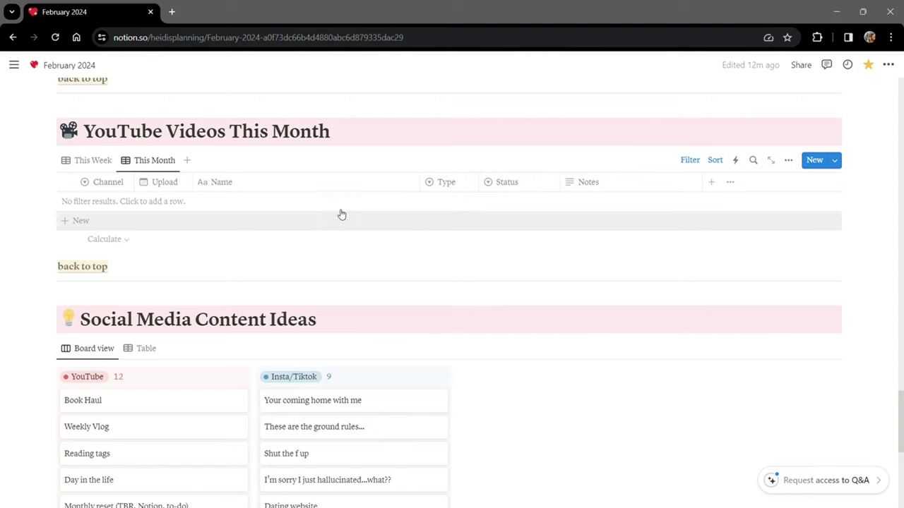
click(691, 159)
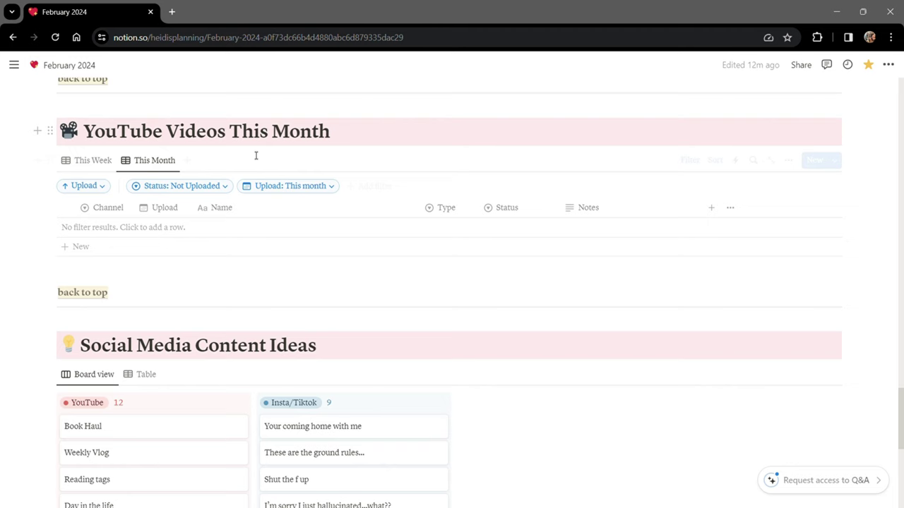
click(323, 187)
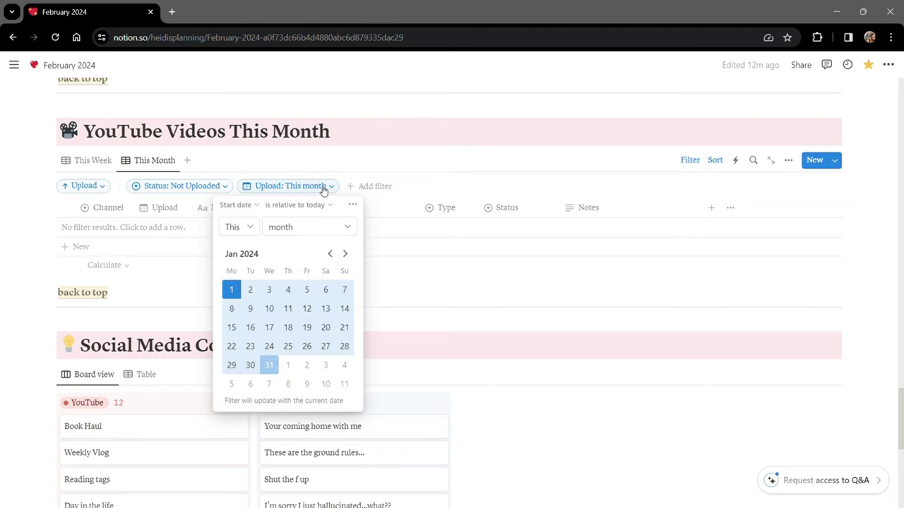
click(245, 229)
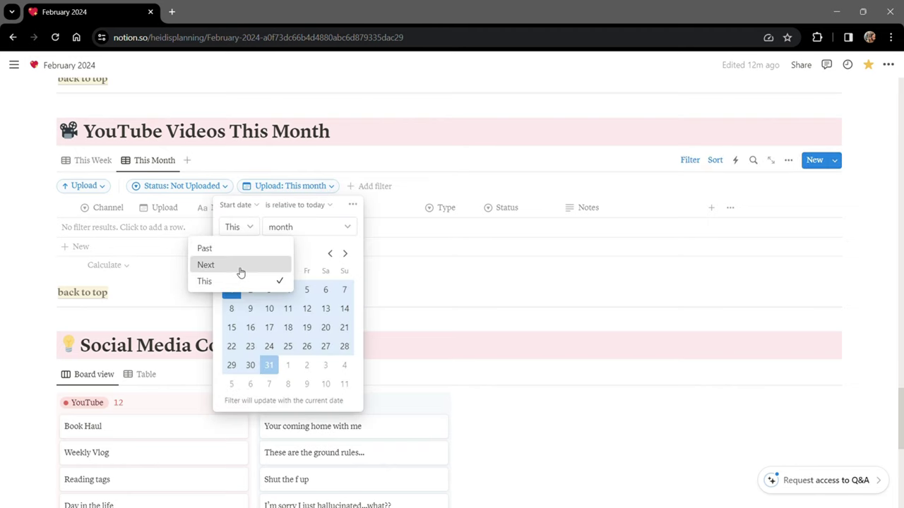
click(241, 272)
click(339, 323)
Step: Review the next-month videos, recheck the Upload filter, and scroll back up to the contents
scroll(265, 319, down, 1)
scroll(265, 319, down, 6)
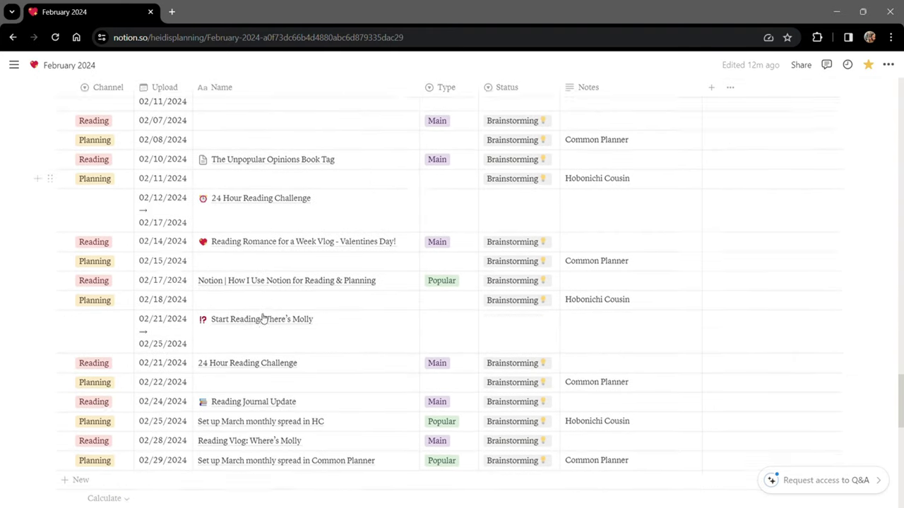
scroll(262, 323, up, 4)
scroll(265, 326, up, 4)
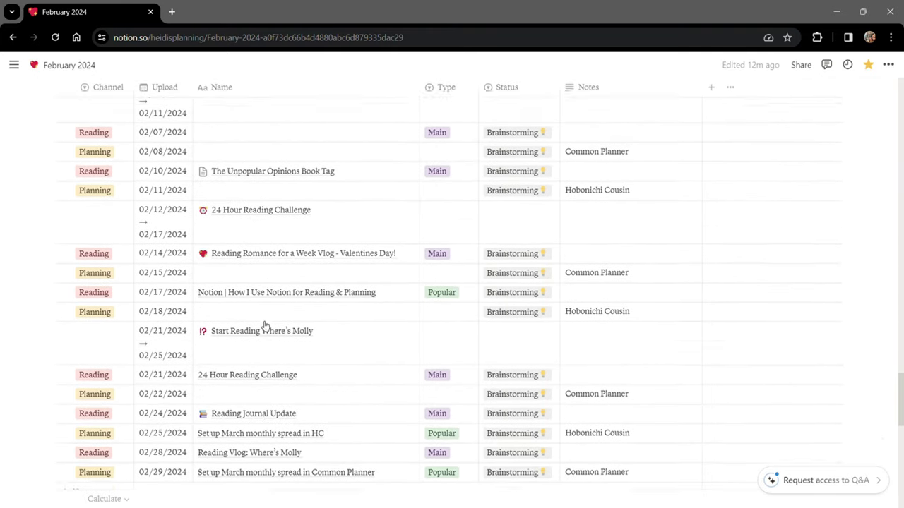
scroll(265, 324, up, 1)
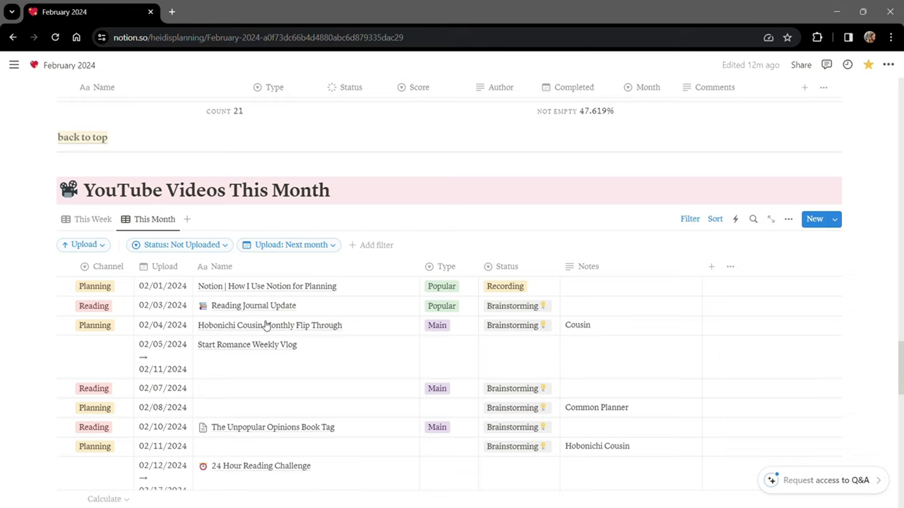
click(298, 245)
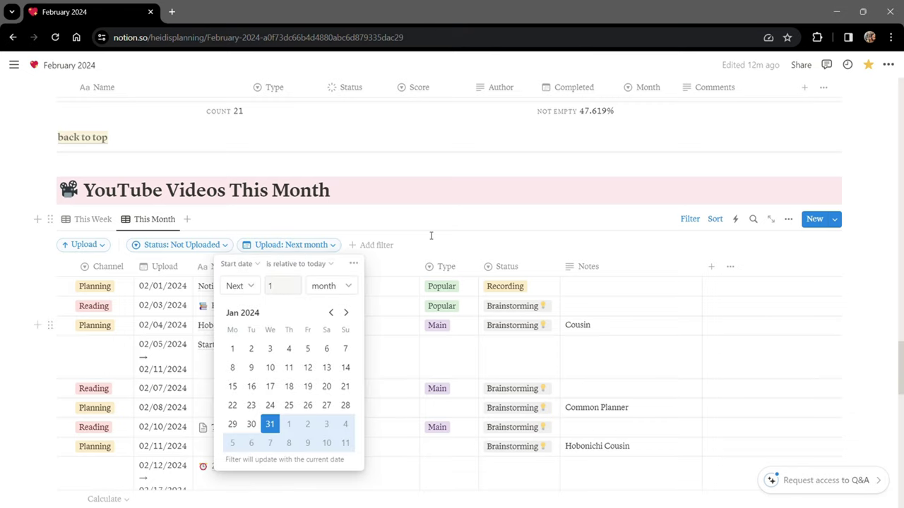
click(399, 227)
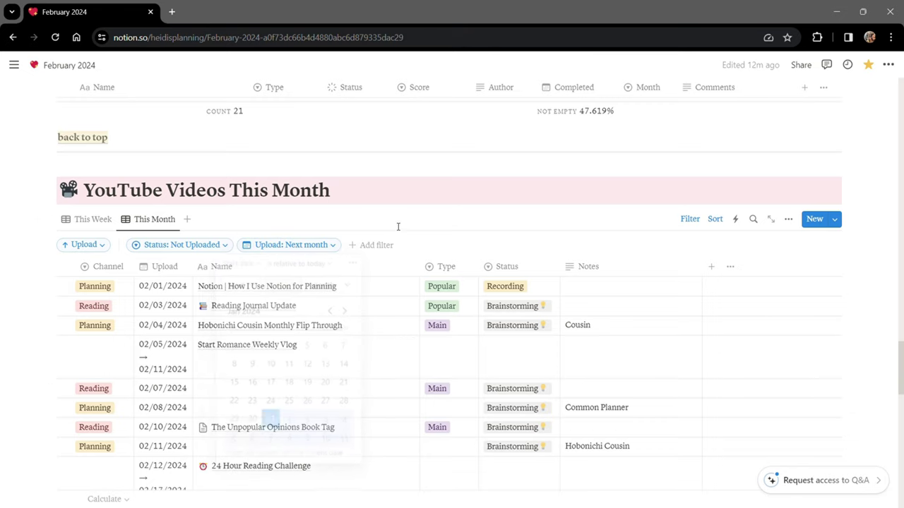
scroll(400, 233, up, 15)
scroll(399, 233, up, 1)
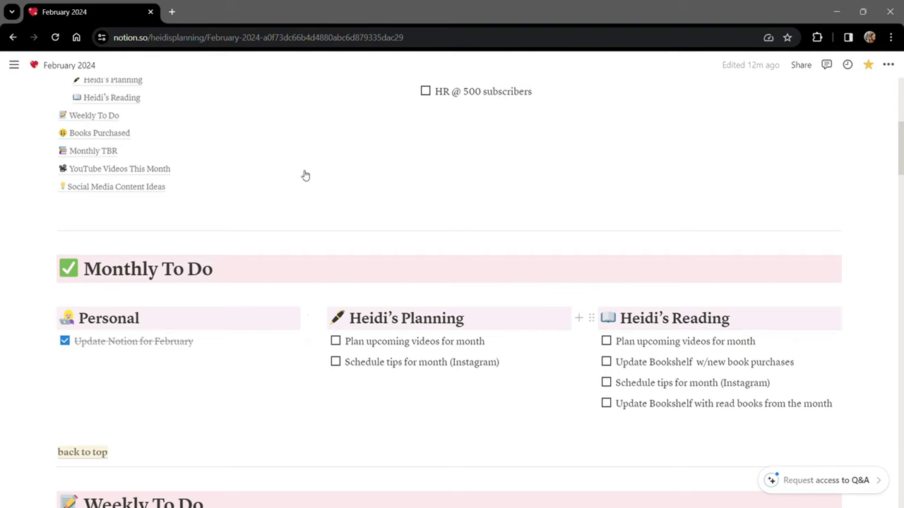
Step: Jump to the YouTube Videos This Month section from the table of contents
click(107, 170)
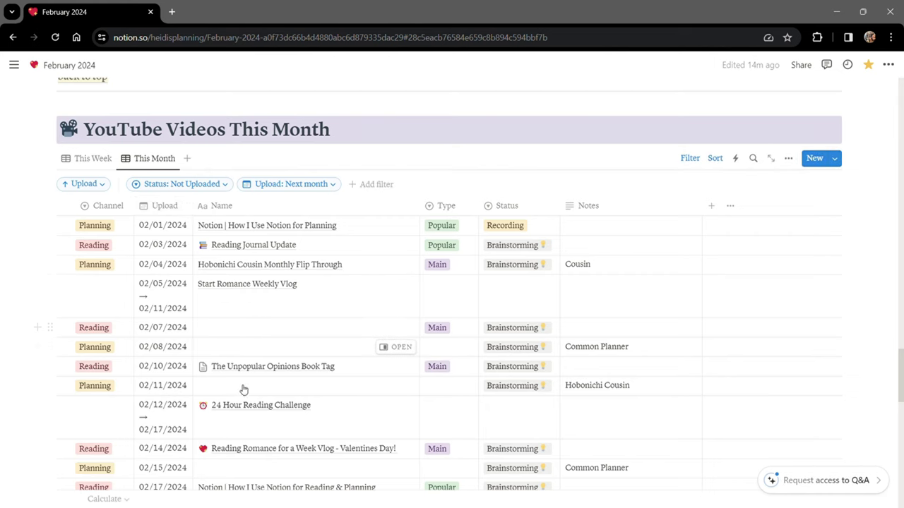
scroll(244, 389, down, 4)
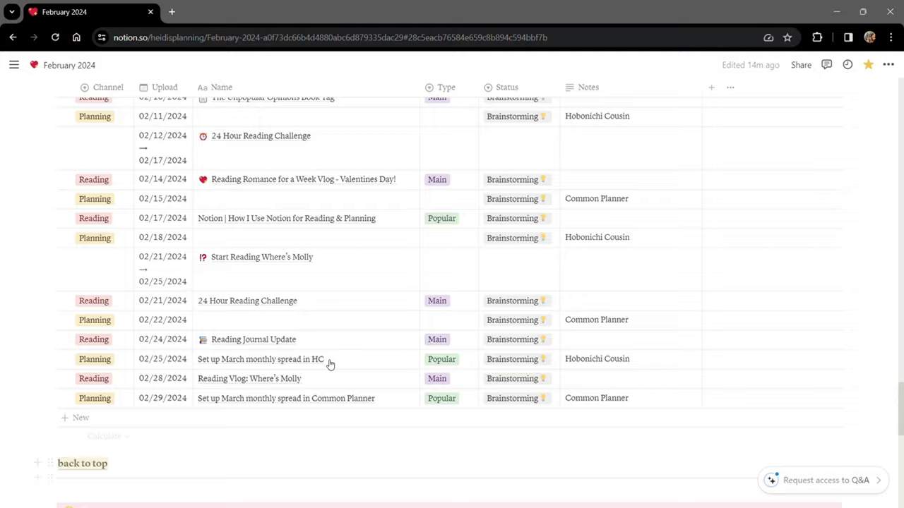
scroll(329, 360, up, 5)
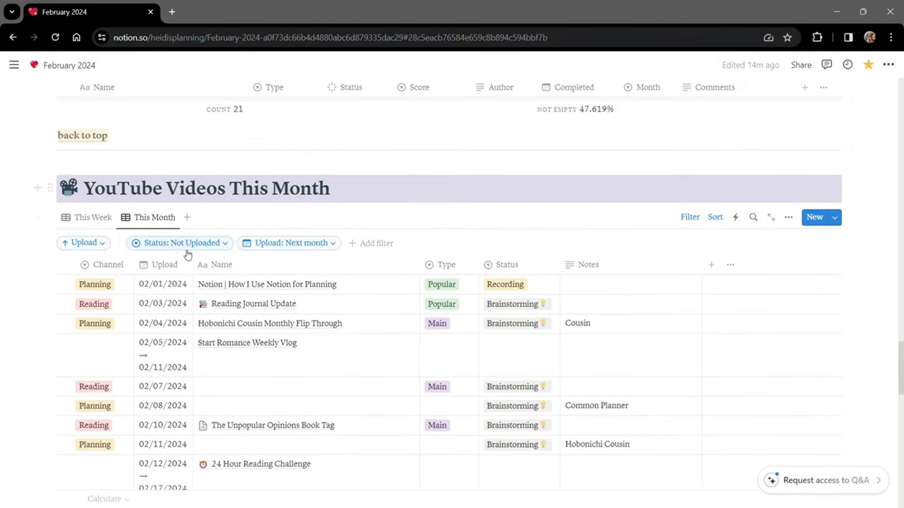
Step: Set the Upload filter back to this month and return to the This Week view
click(318, 244)
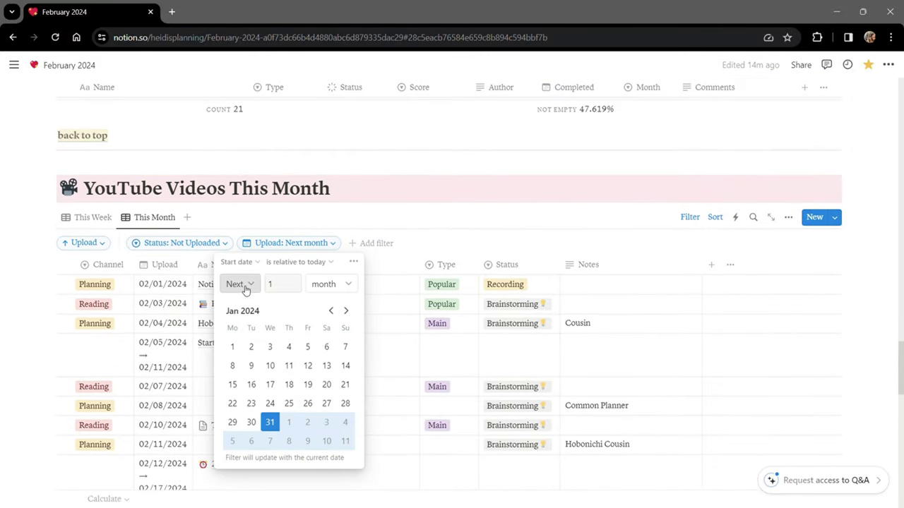
click(243, 286)
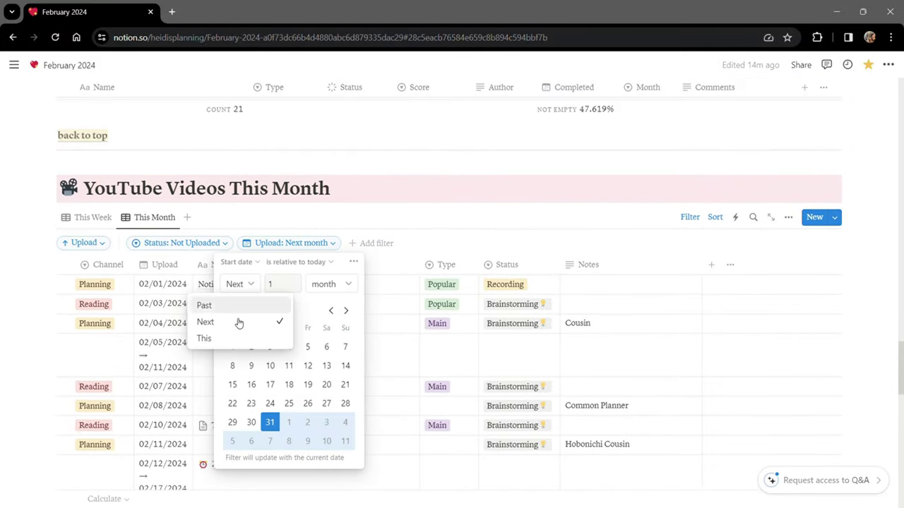
click(205, 339)
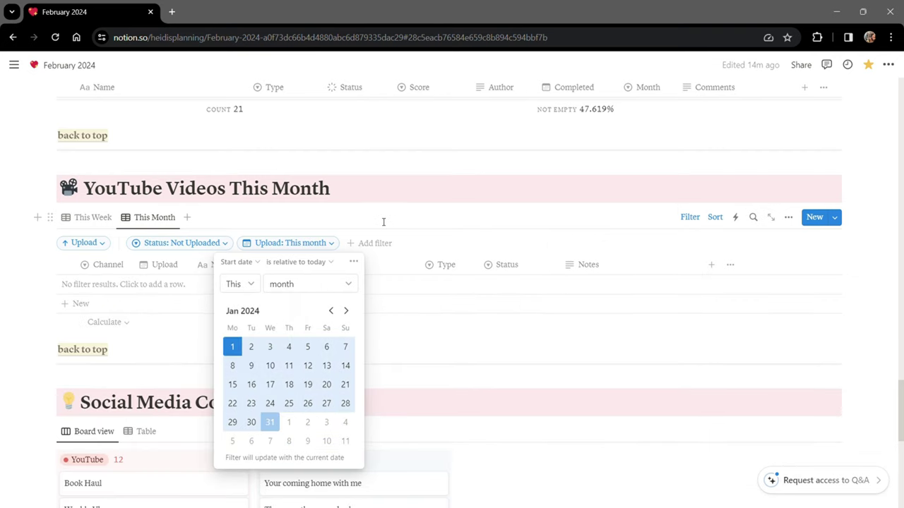
click(383, 222)
click(96, 218)
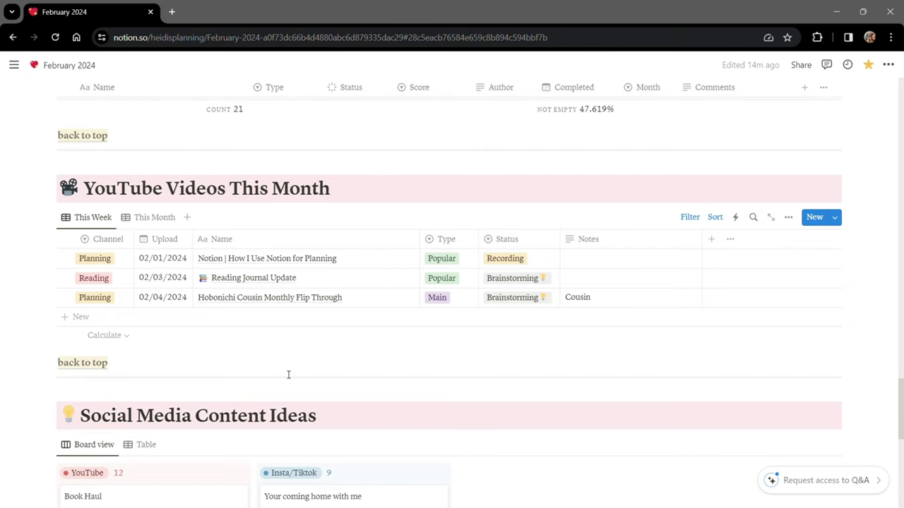
scroll(313, 336, down, 3)
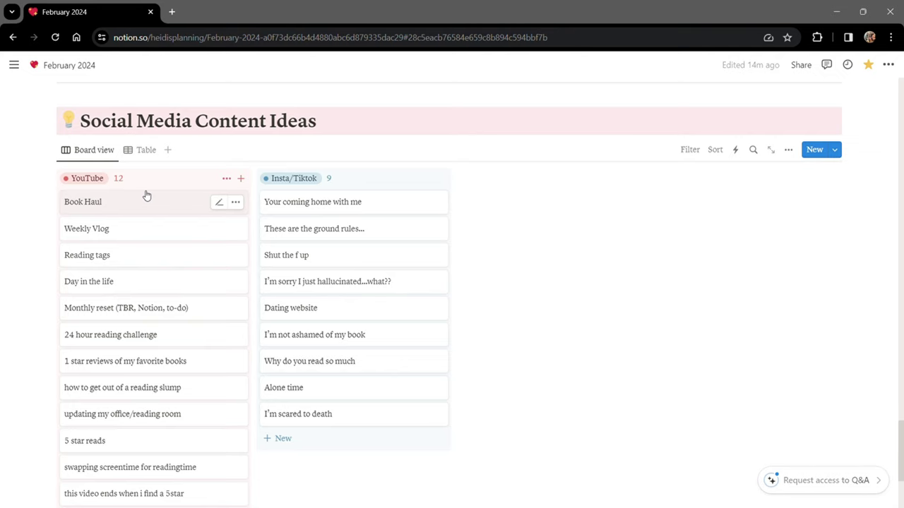
scroll(190, 384, down, 1)
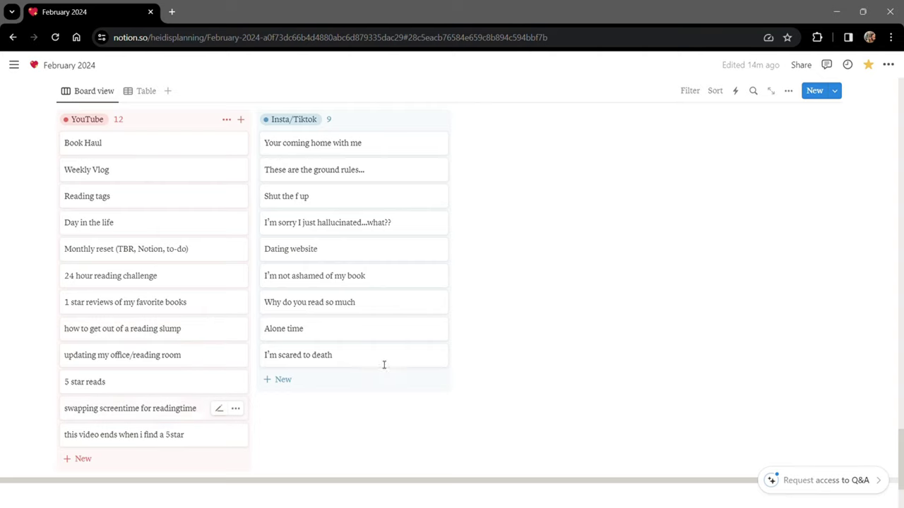
scroll(375, 379, down, 2)
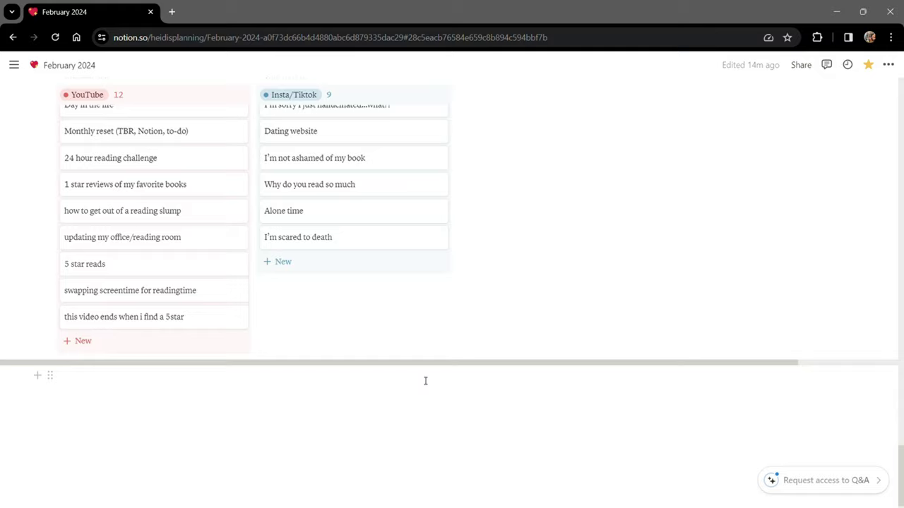
scroll(426, 360, up, 4)
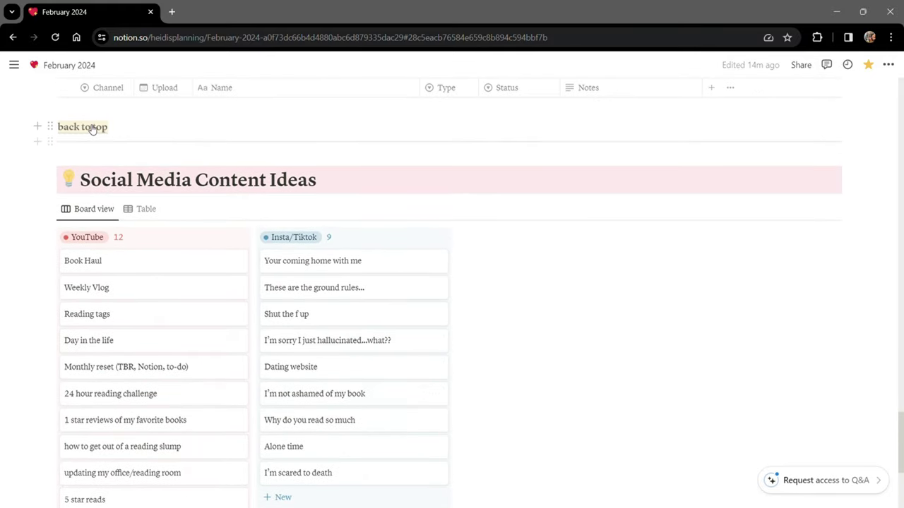
Step: Leave the February page and open the 2024 Reading Log gallery from the sidebar
click(91, 129)
scroll(652, 391, up, 3)
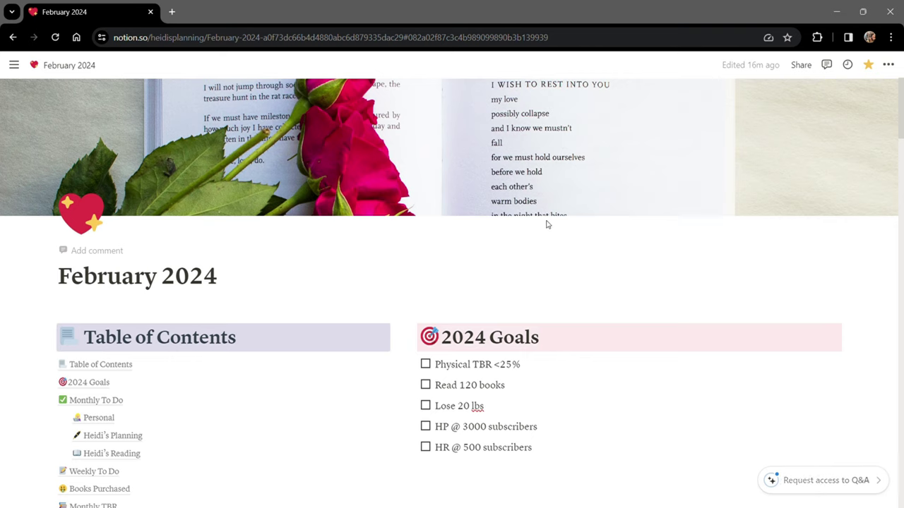
mouse_move(5, 288)
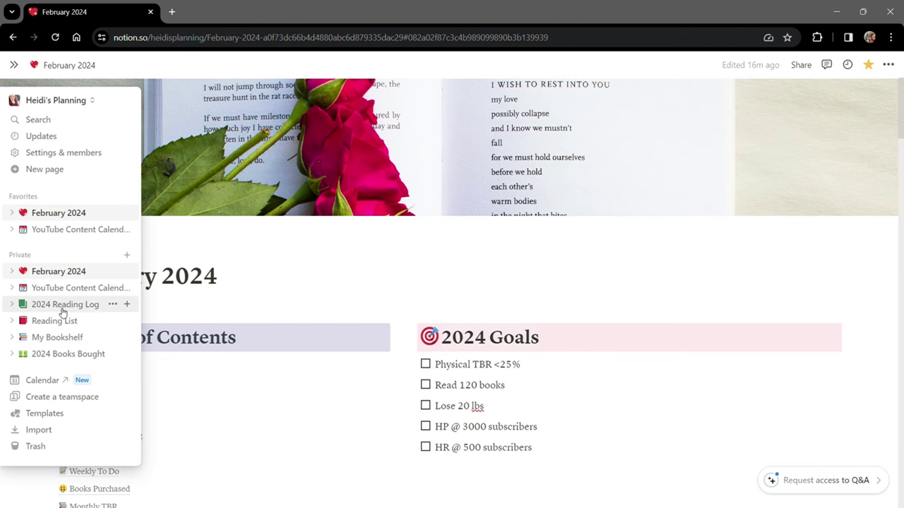
click(63, 311)
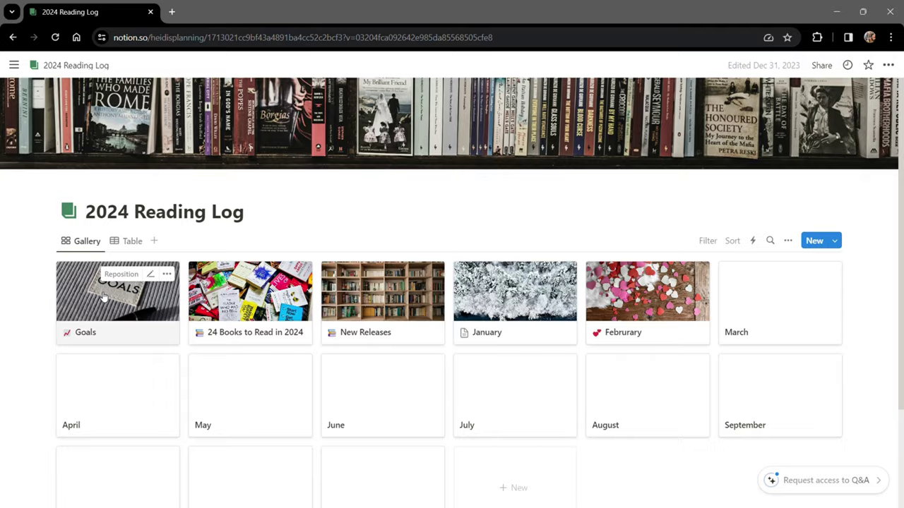
click(101, 296)
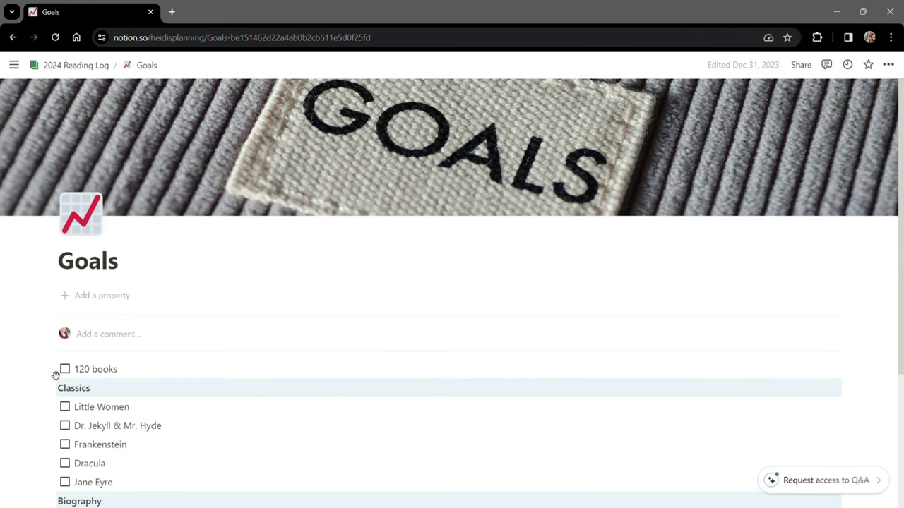
scroll(133, 325, down, 3)
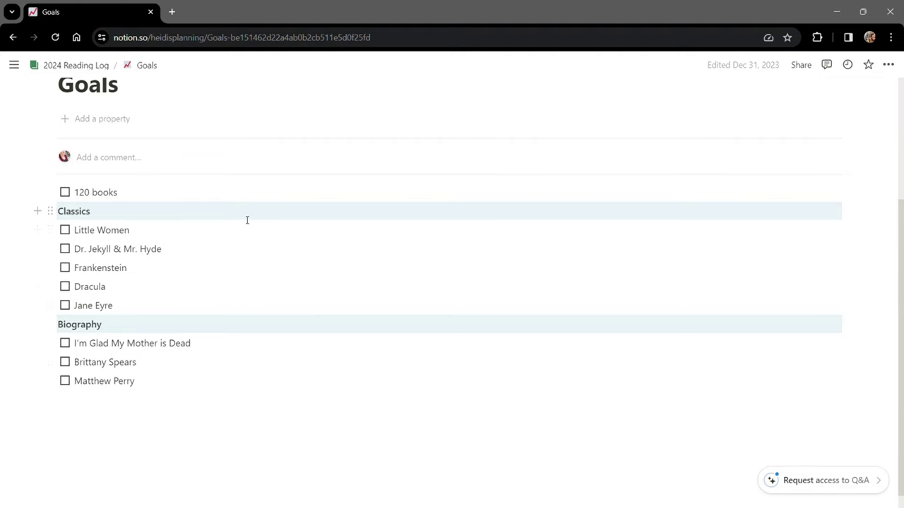
key(alt+Left)
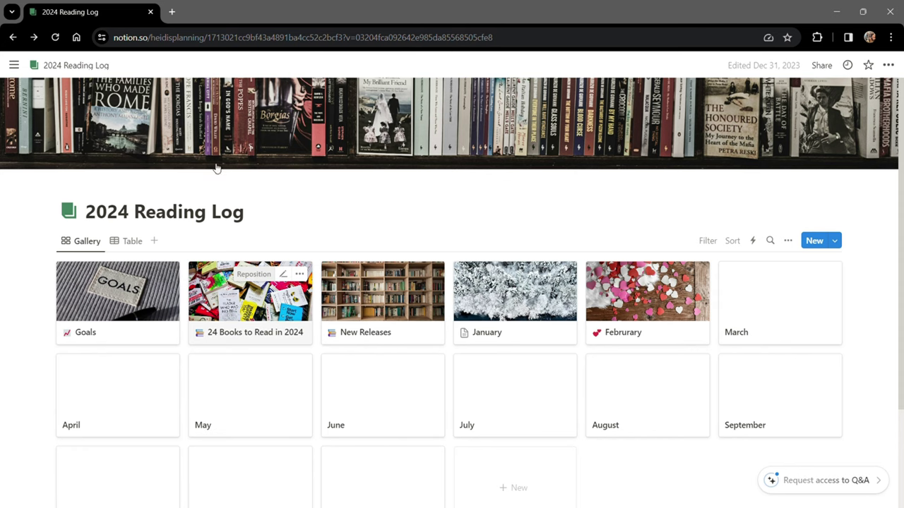
click(251, 300)
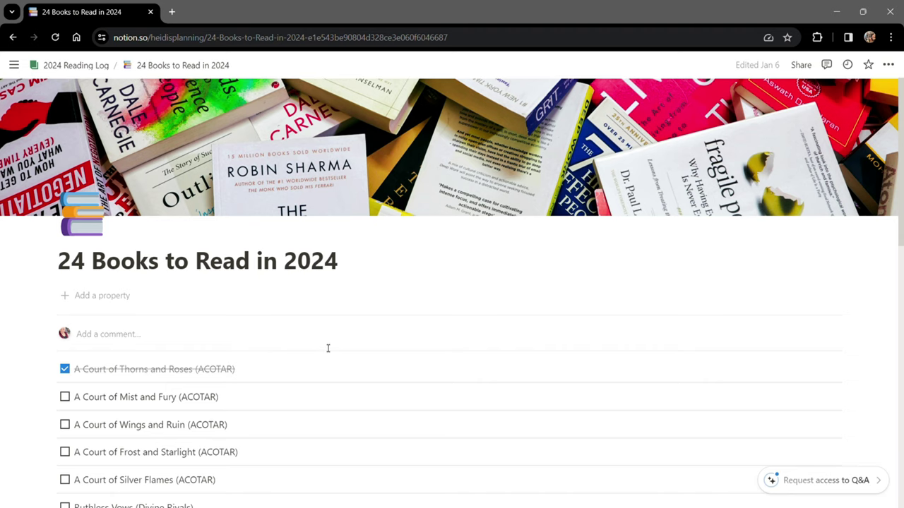
scroll(500, 402, down, 2)
scroll(500, 401, down, 3)
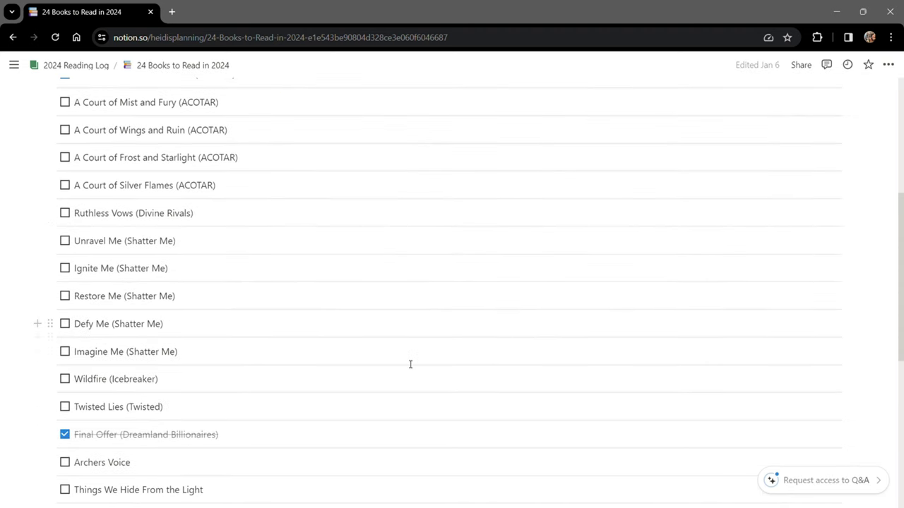
key(alt+Left)
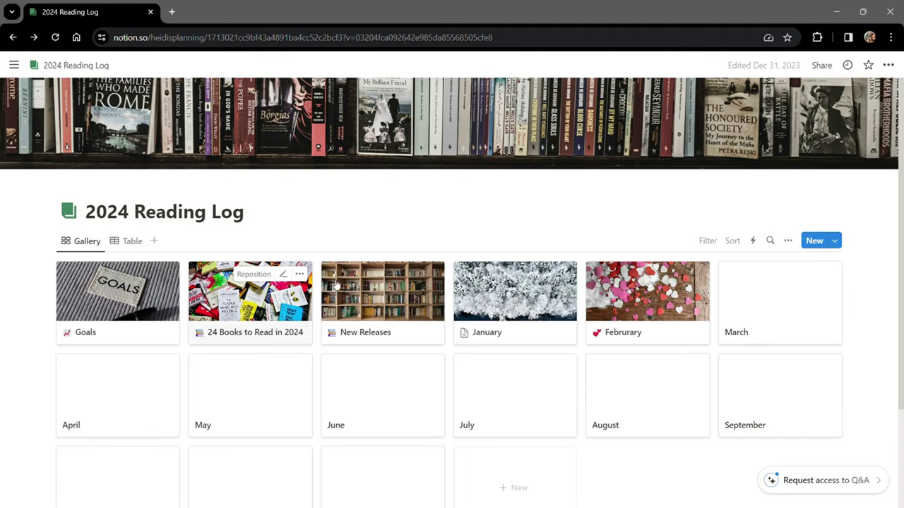
click(356, 307)
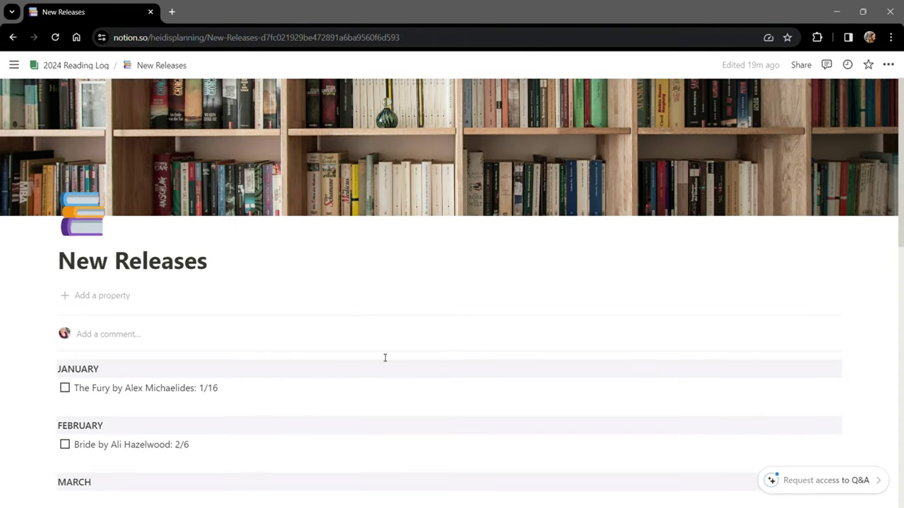
scroll(416, 351, down, 3)
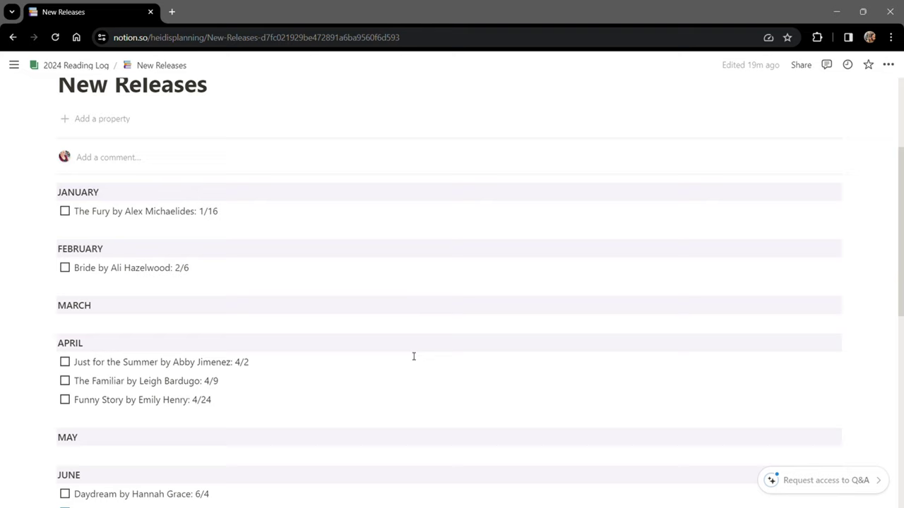
scroll(414, 357, down, 1)
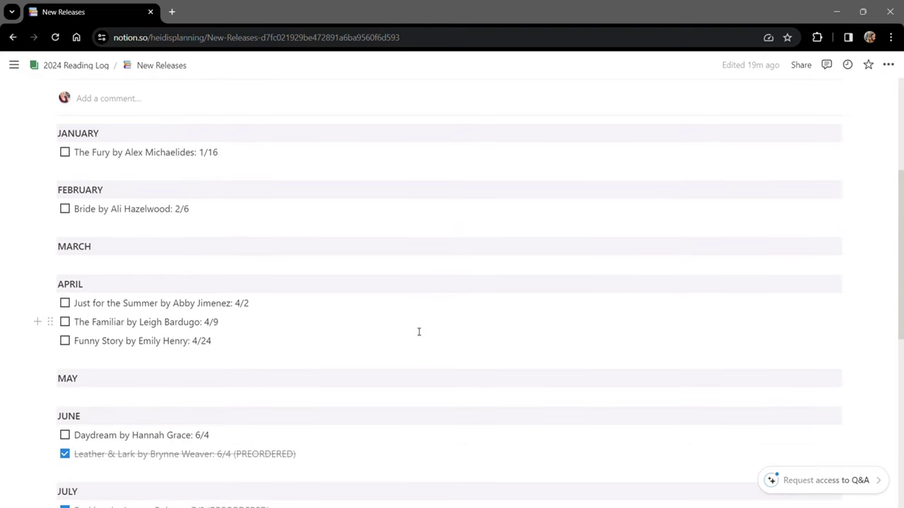
scroll(418, 311, down, 2)
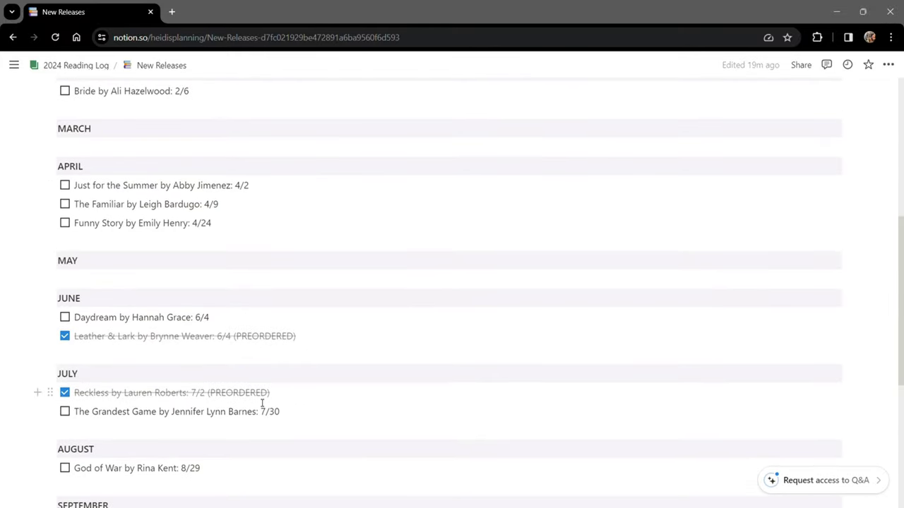
scroll(290, 375, down, 3)
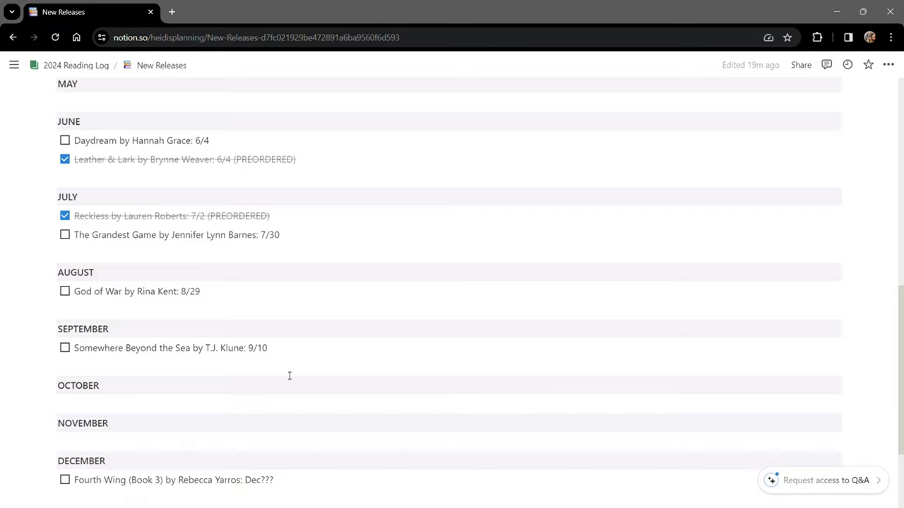
scroll(289, 376, up, 10)
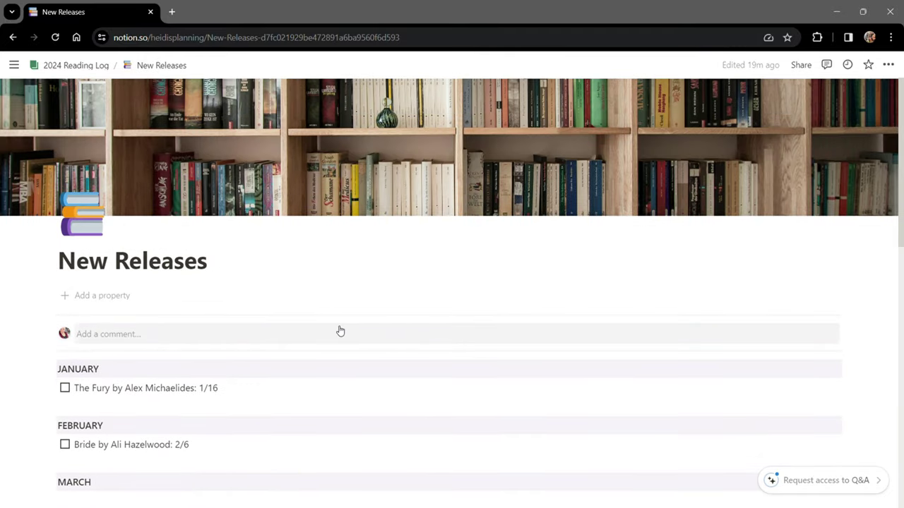
key(alt+Left)
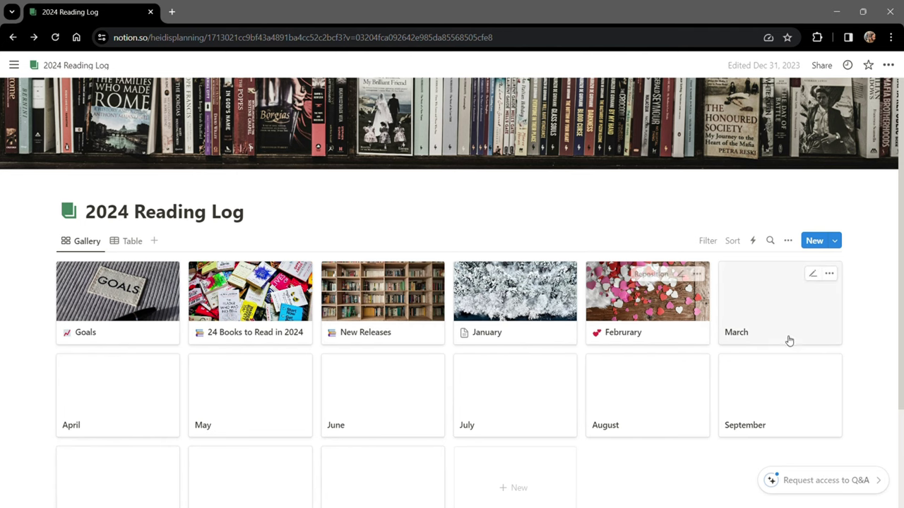
click(497, 298)
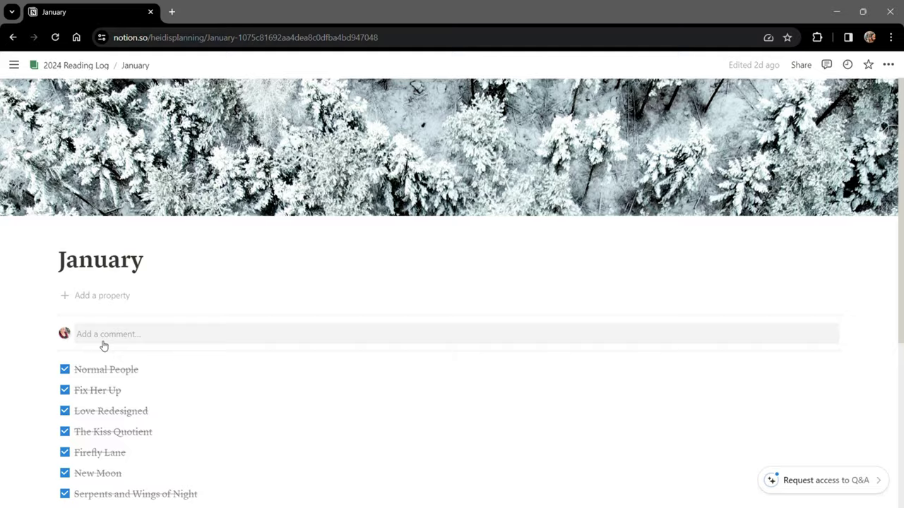
scroll(103, 345, down, 2)
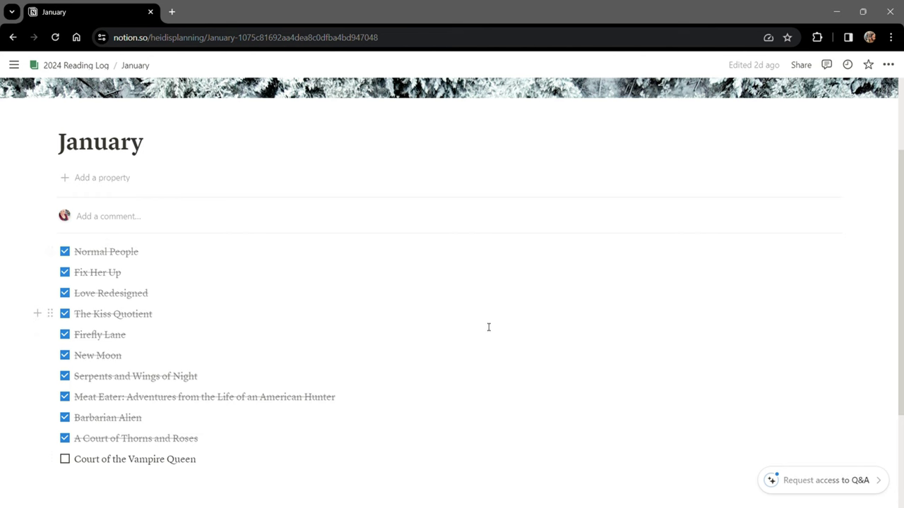
key(alt+Left)
mouse_move(4, 242)
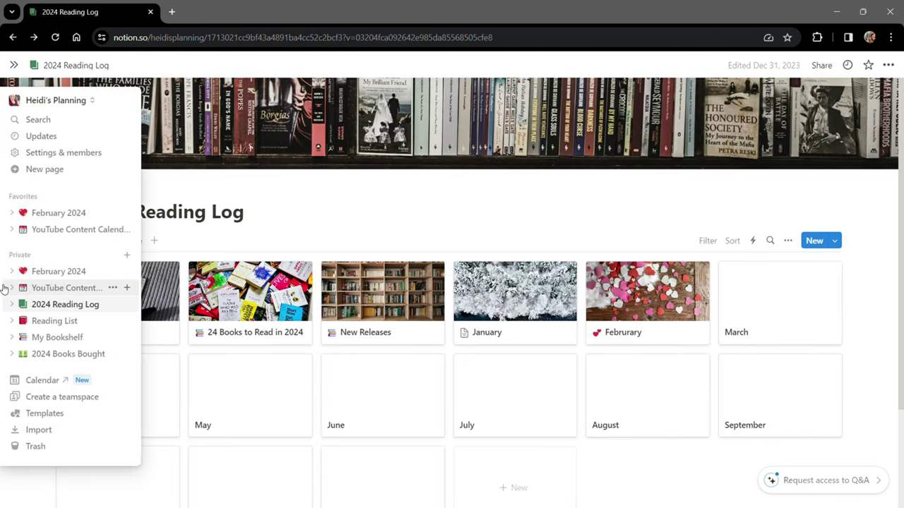
Step: Open My Bookshelf and browse its Read, Genre and Author Last Name columns
click(57, 341)
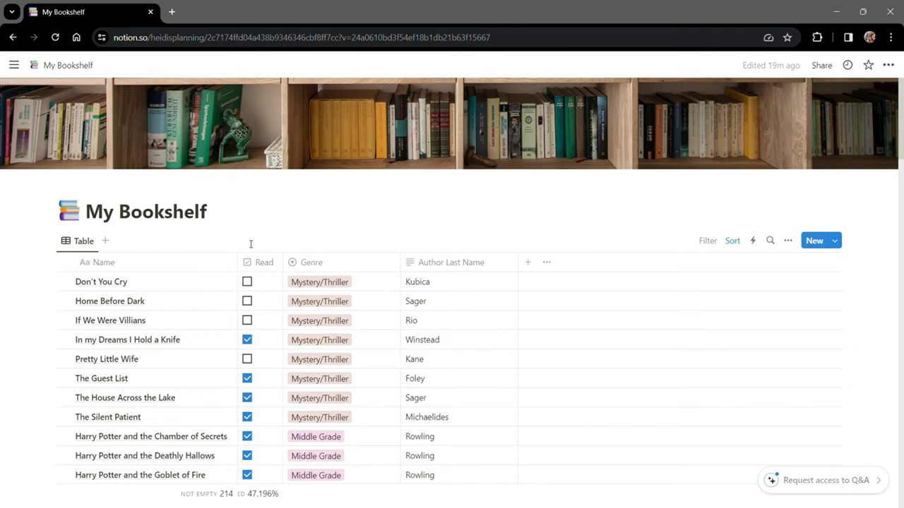
scroll(103, 377, down, 2)
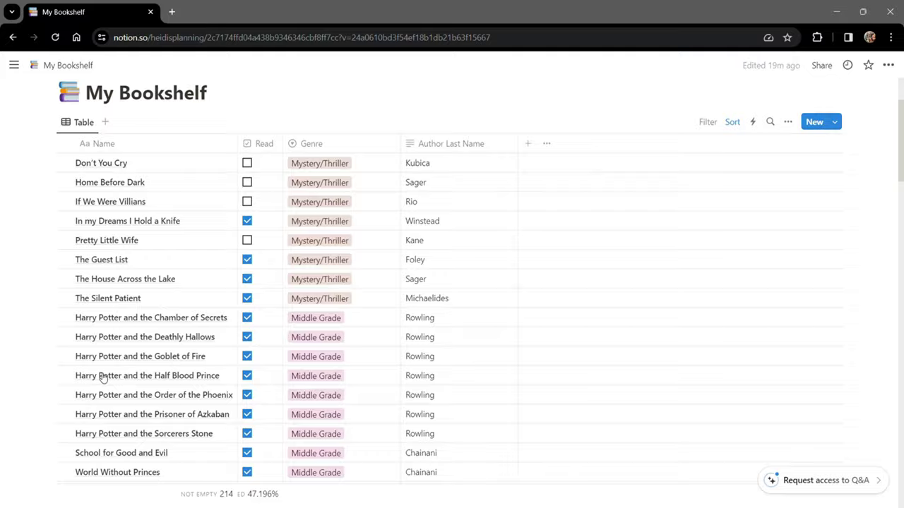
scroll(102, 378, down, 20)
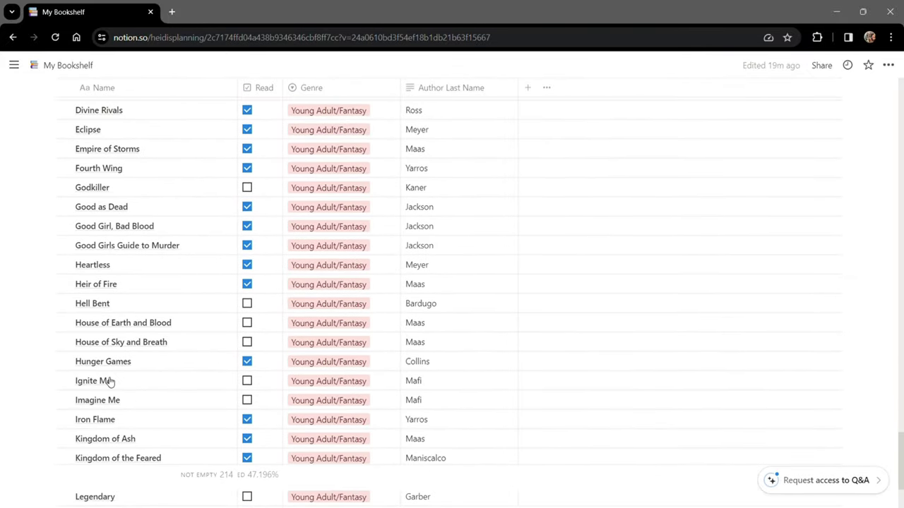
scroll(110, 382, down, 20)
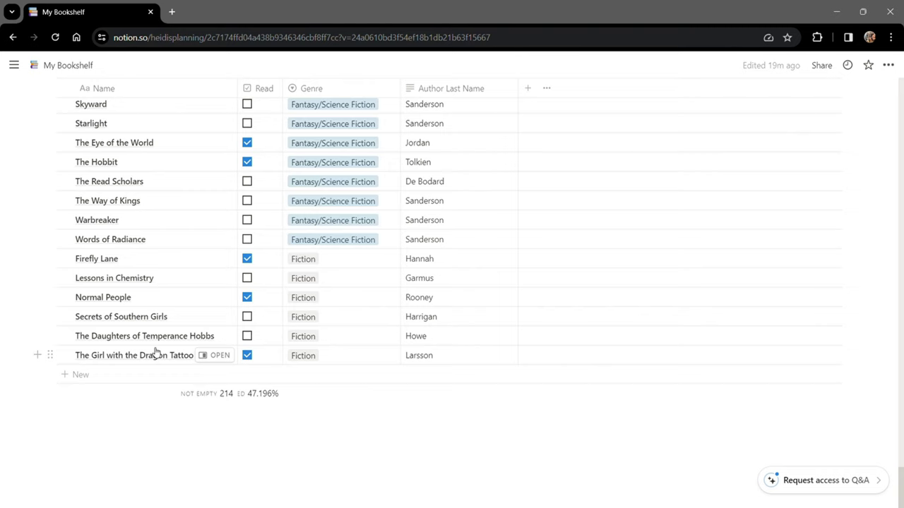
scroll(207, 268, up, 10)
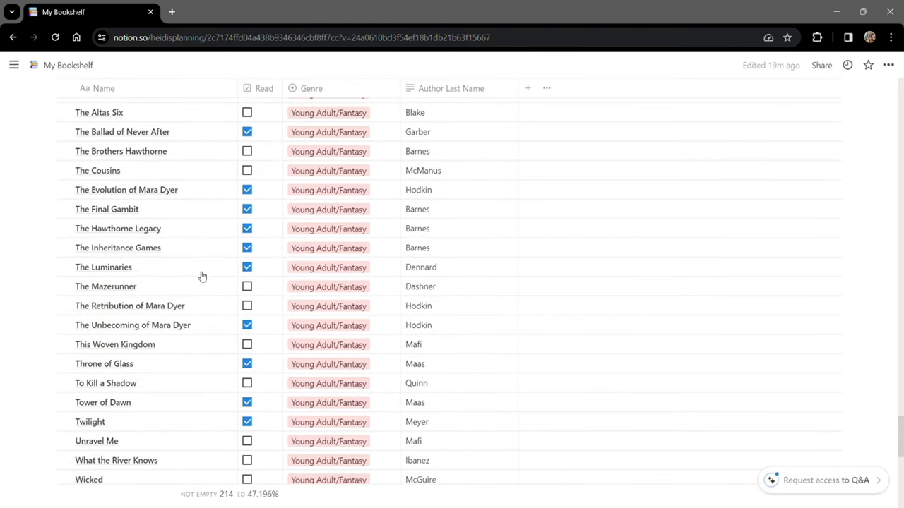
scroll(145, 402, up, 20)
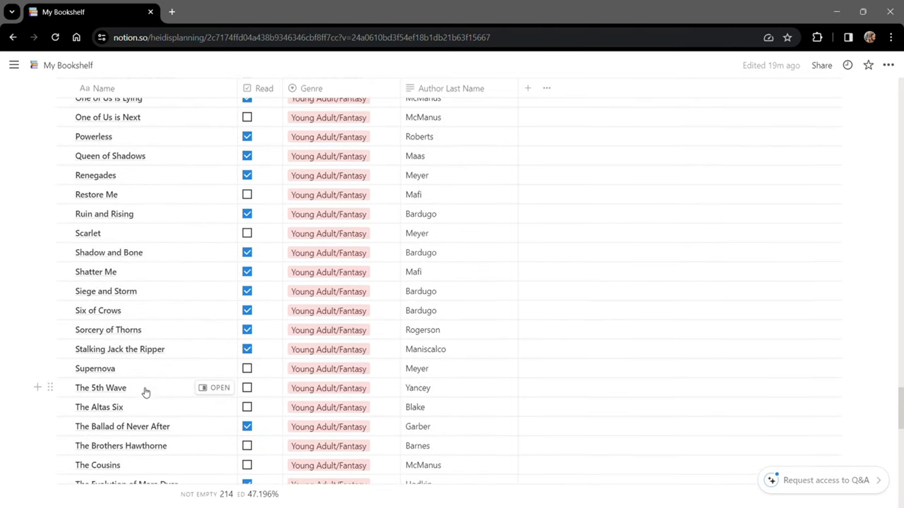
scroll(145, 369, up, 20)
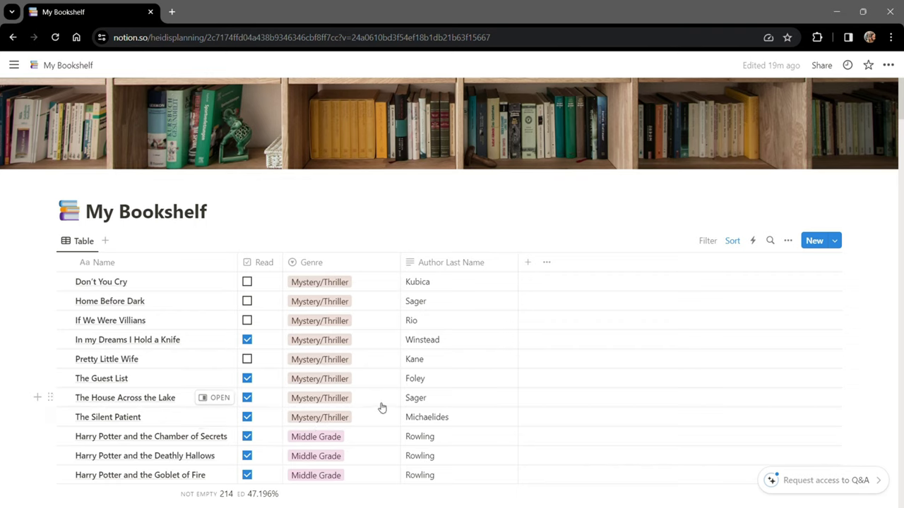
Step: Filter the bookshelf by Genre to Mystery/Thriller, then remove the filter again
click(365, 269)
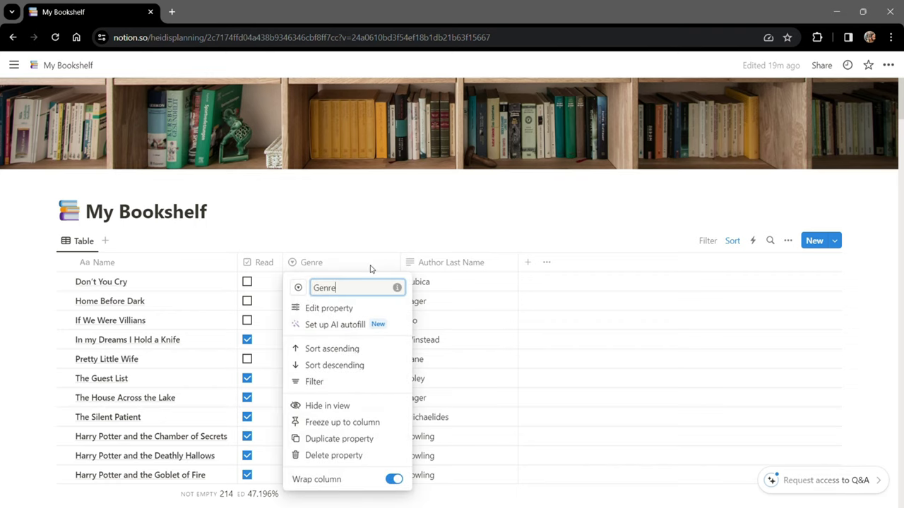
click(308, 390)
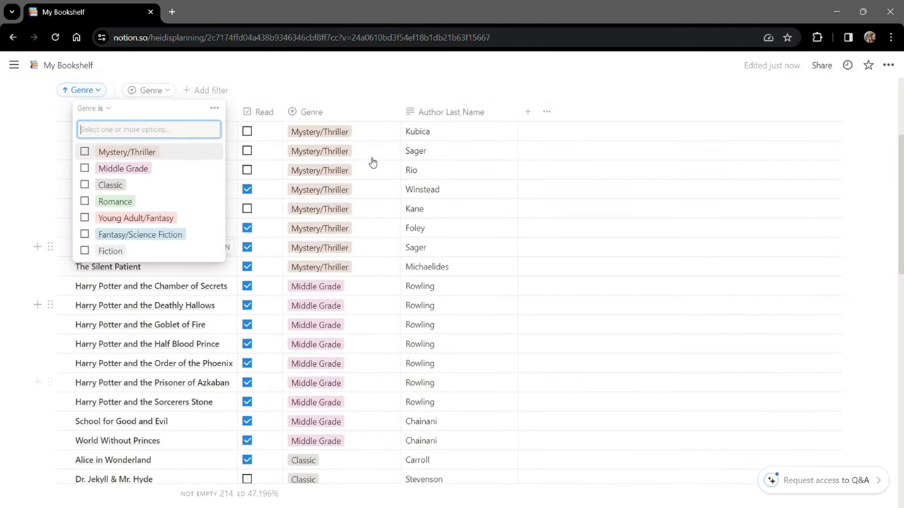
click(84, 152)
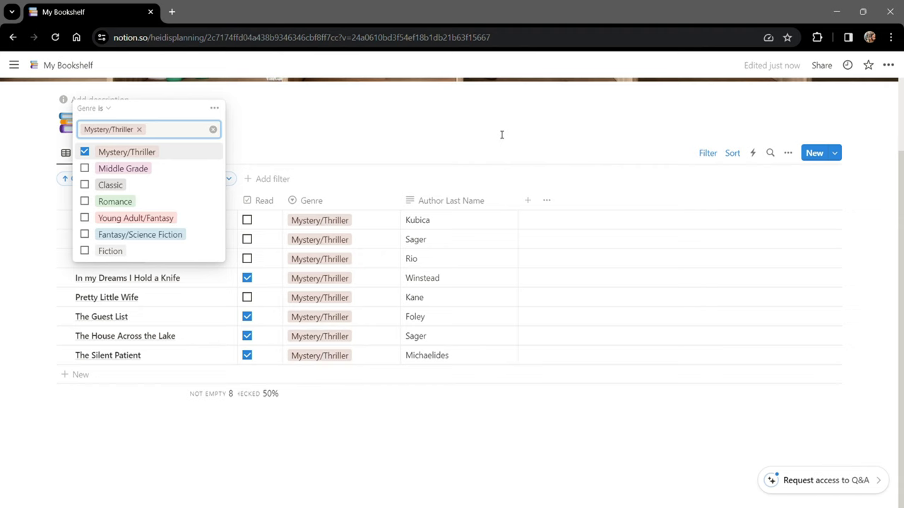
click(501, 135)
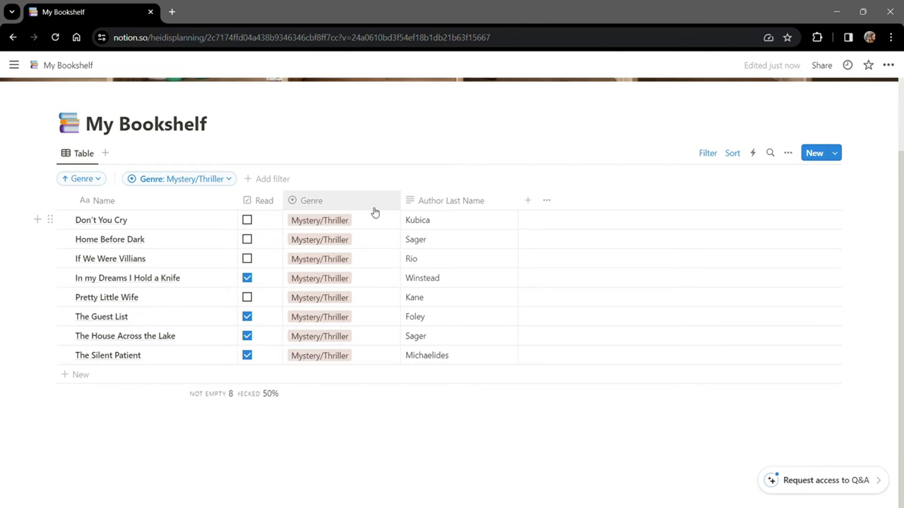
click(81, 394)
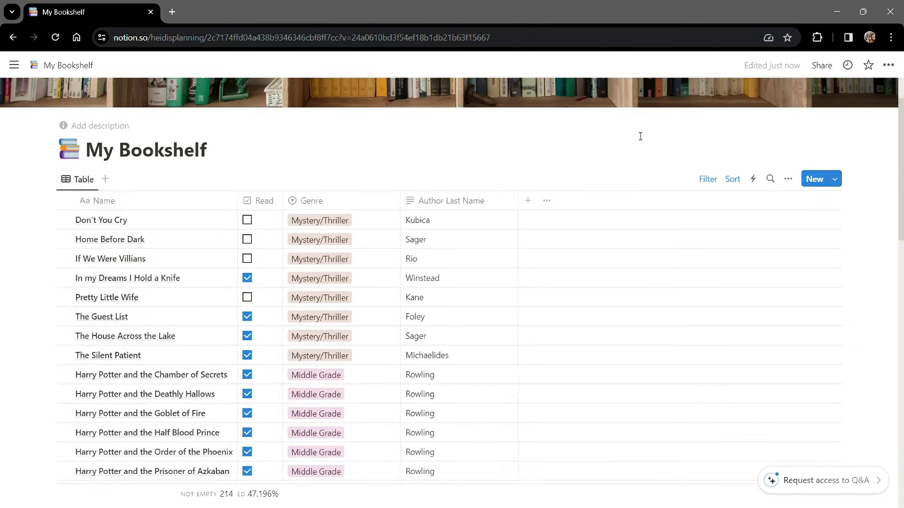
mouse_move(8, 240)
click(53, 213)
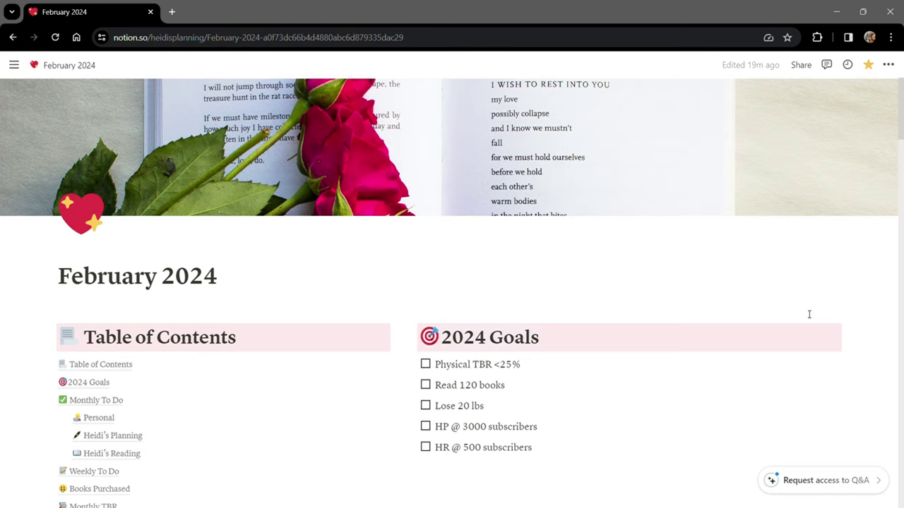